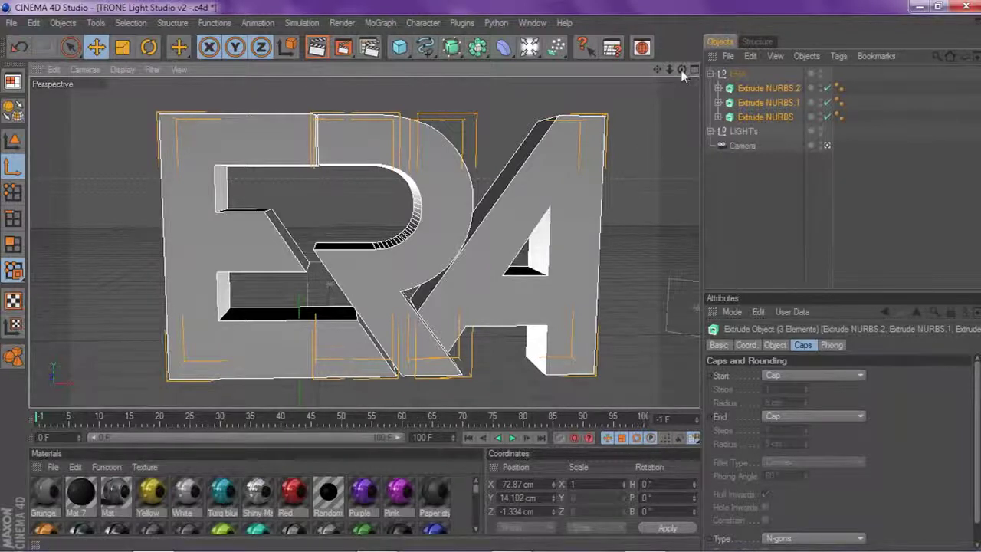
mouse_move(669, 69)
mouse_down()
mouse_move(732, 86)
mouse_move(663, 66)
mouse_up()
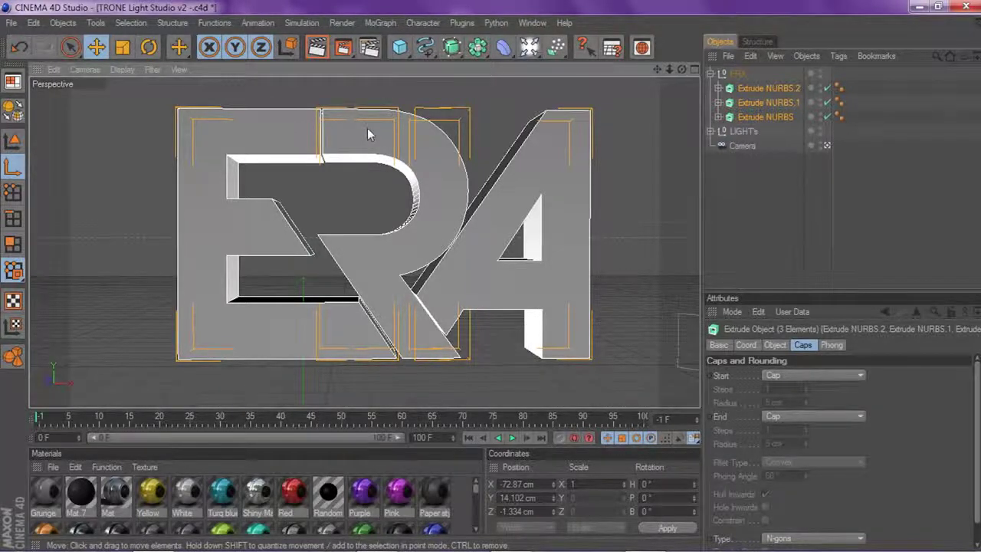
click(380, 23)
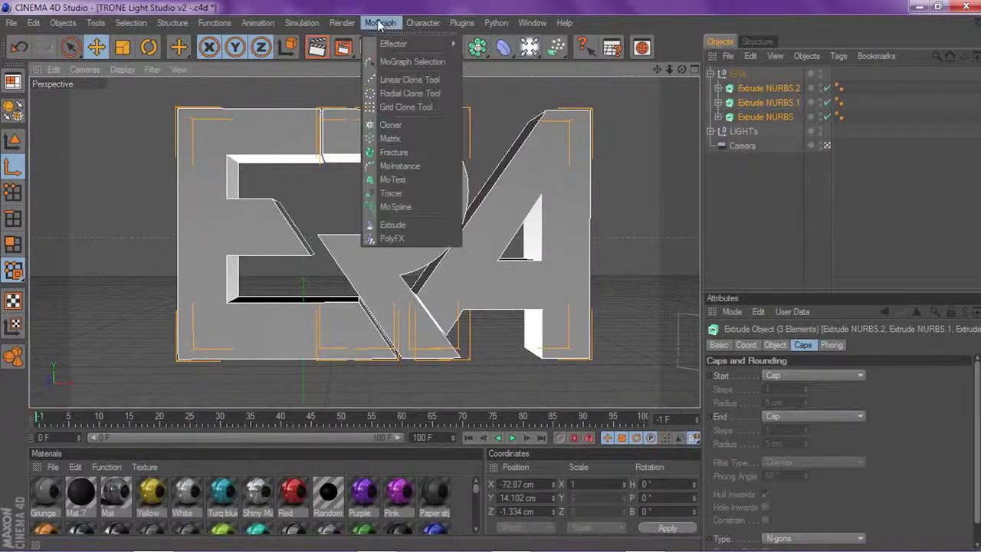
click(795, 178)
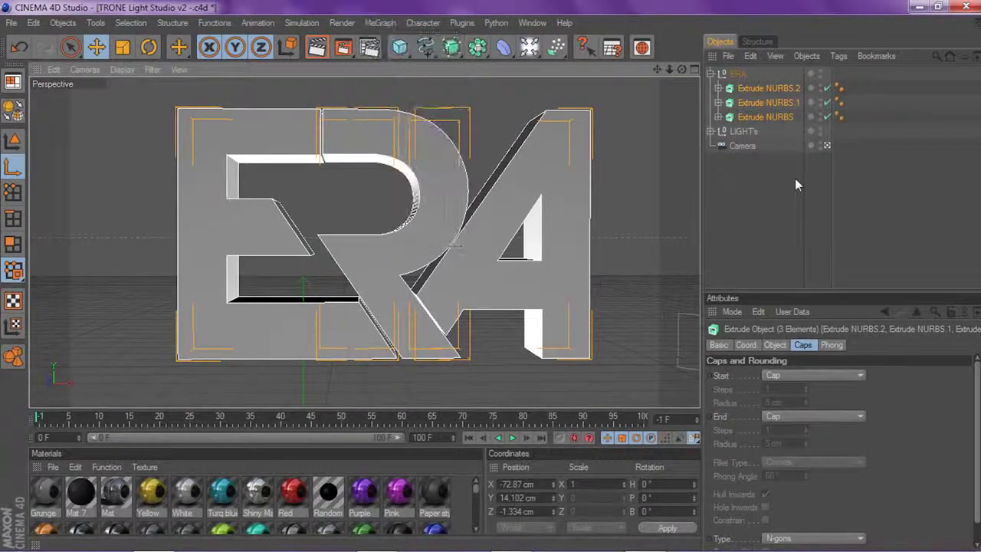
mouse_move(658, 69)
mouse_down()
mouse_move(669, 94)
mouse_move(657, 66)
mouse_up()
Set both the start and end caps of the three ERA letter extrusions to Fillet Cap
click(12, 140)
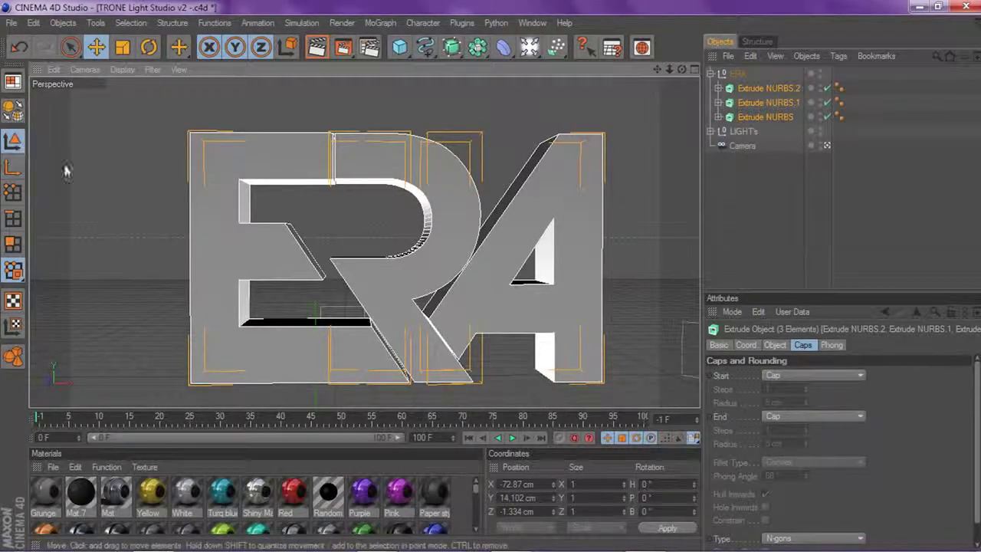
click(764, 88)
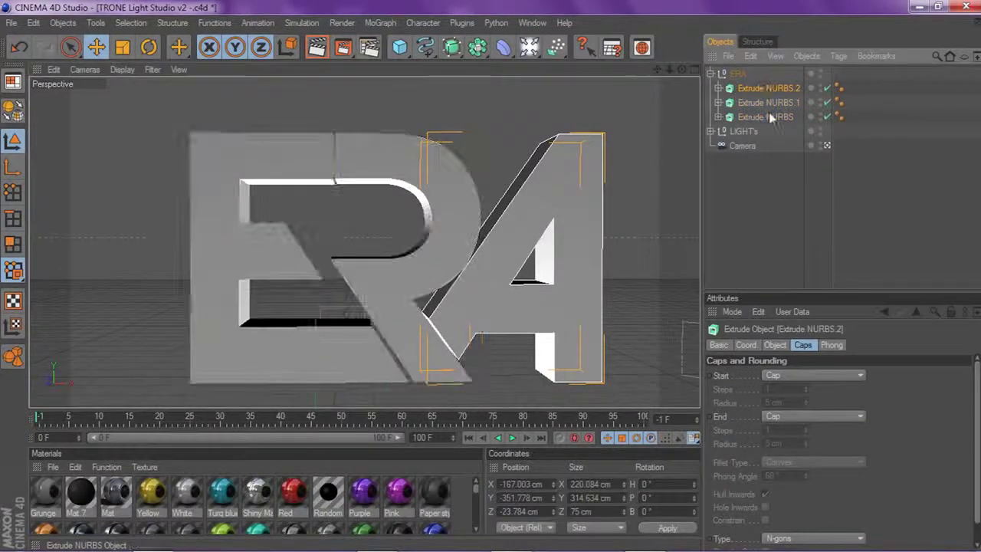
shift+click(767, 117)
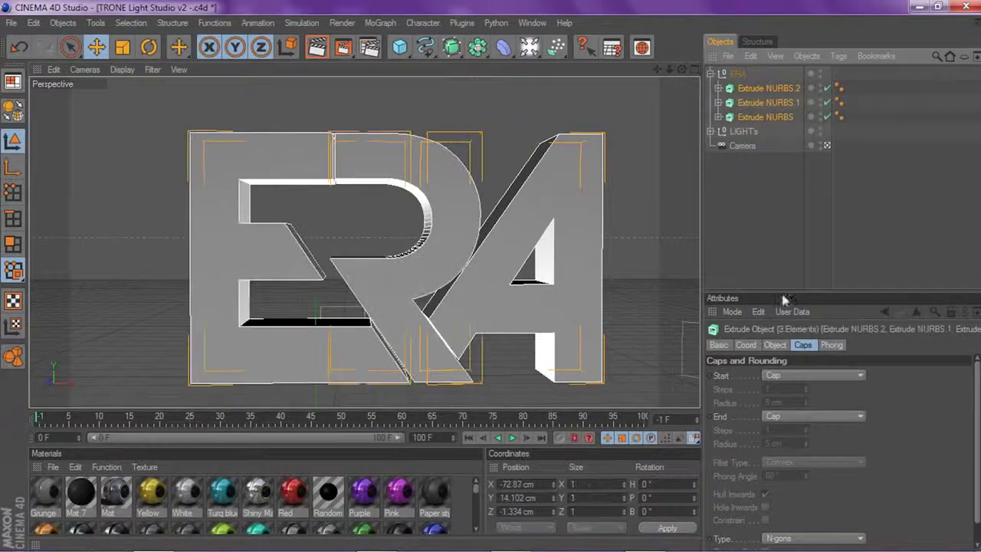
click(794, 375)
click(791, 432)
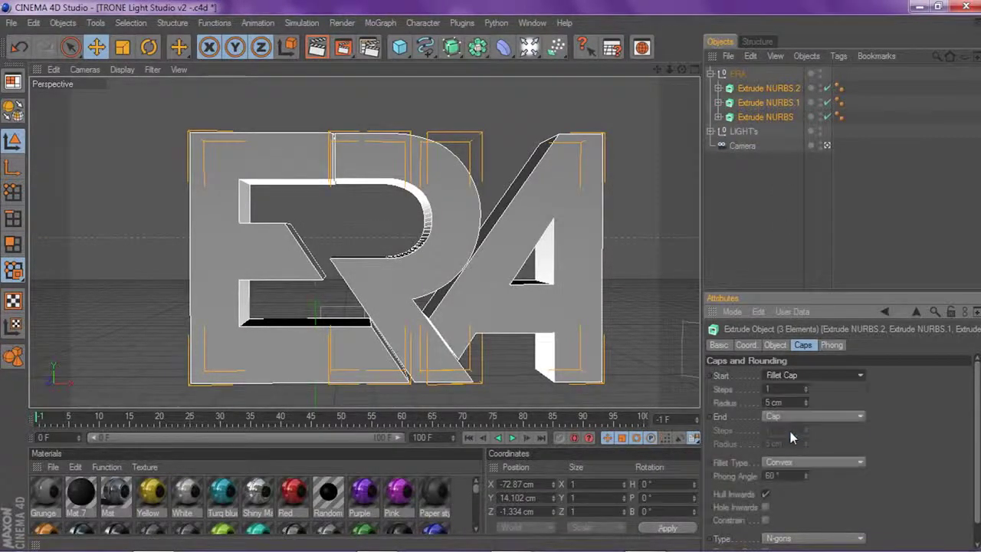
click(787, 416)
click(786, 458)
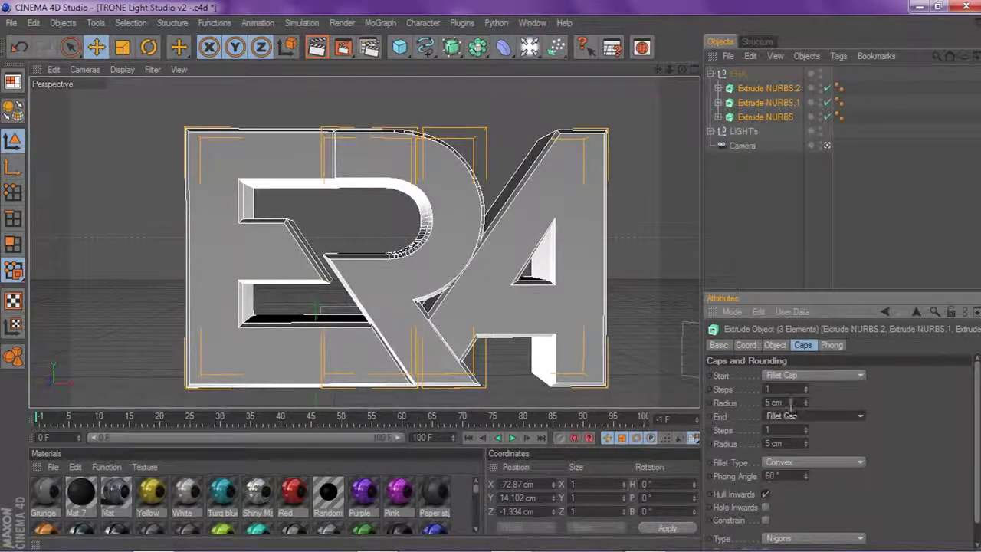
Set the start and end fillet radius of the three letter extrusions to 2 cm
click(790, 402)
text(2)
click(788, 444)
text(2)
key(Return)
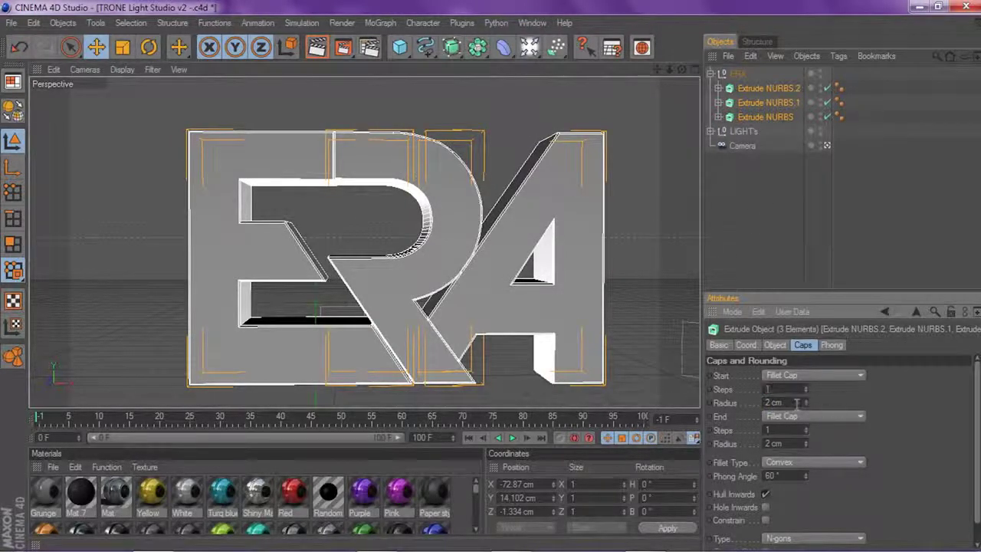
click(729, 216)
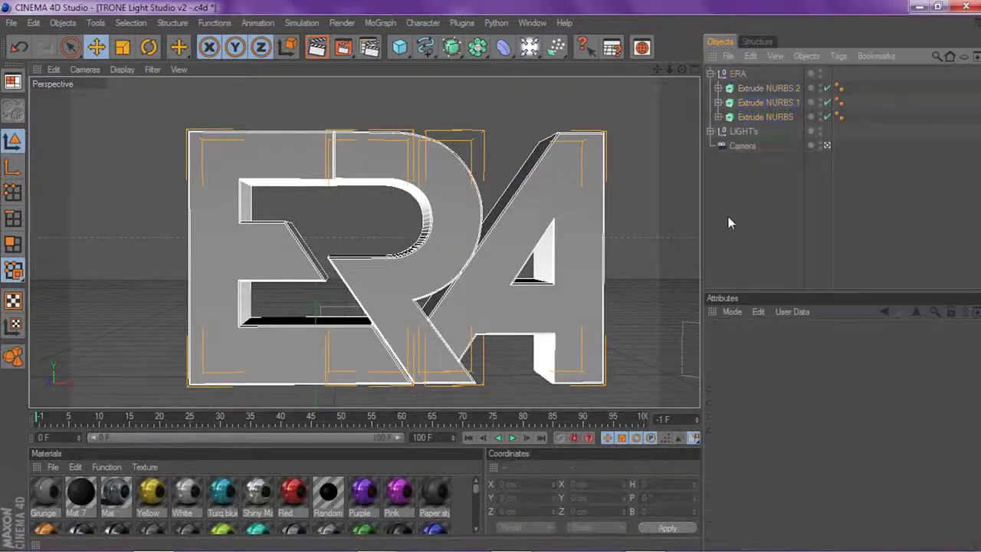
Convert all three Extrude NURBS letter objects into editable polygon objects
click(745, 83)
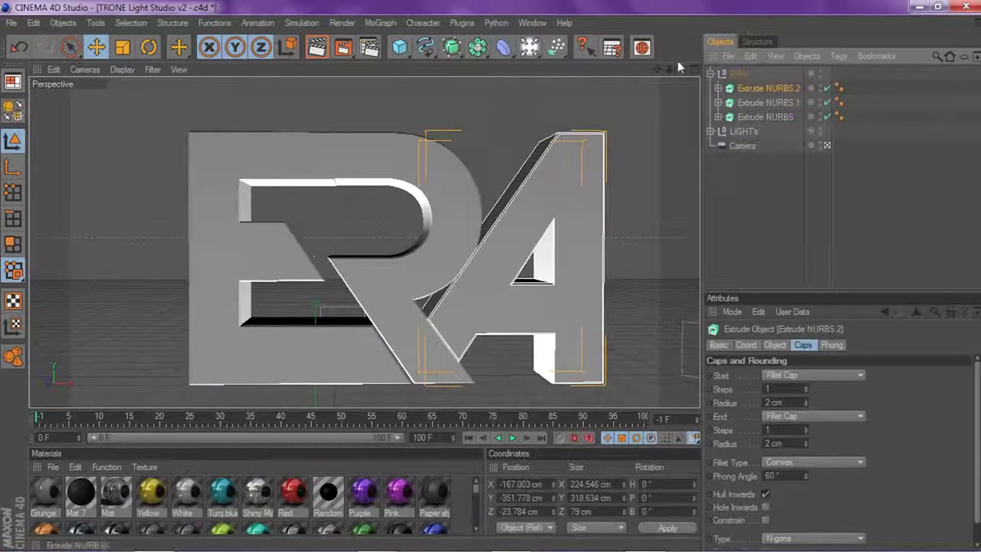
click(749, 116)
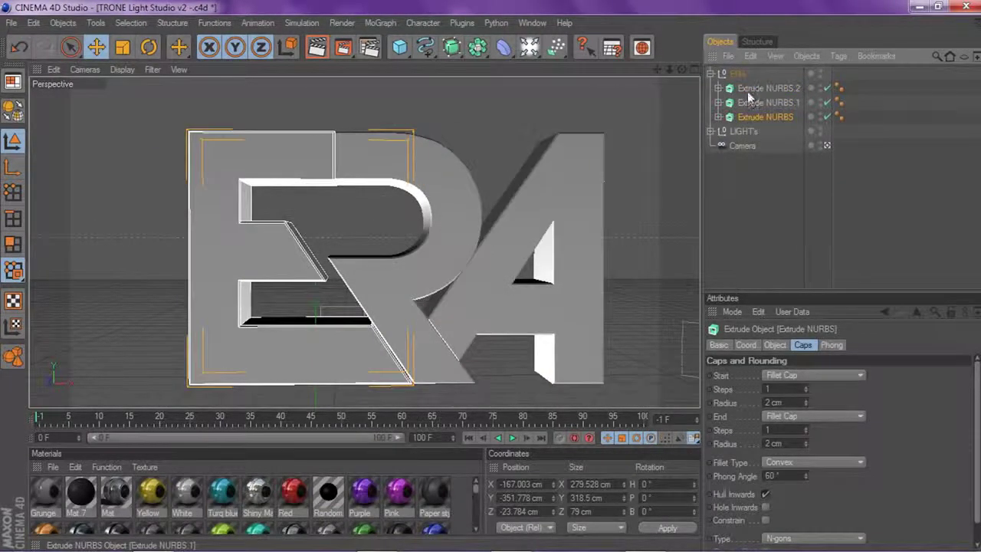
shift+click(747, 90)
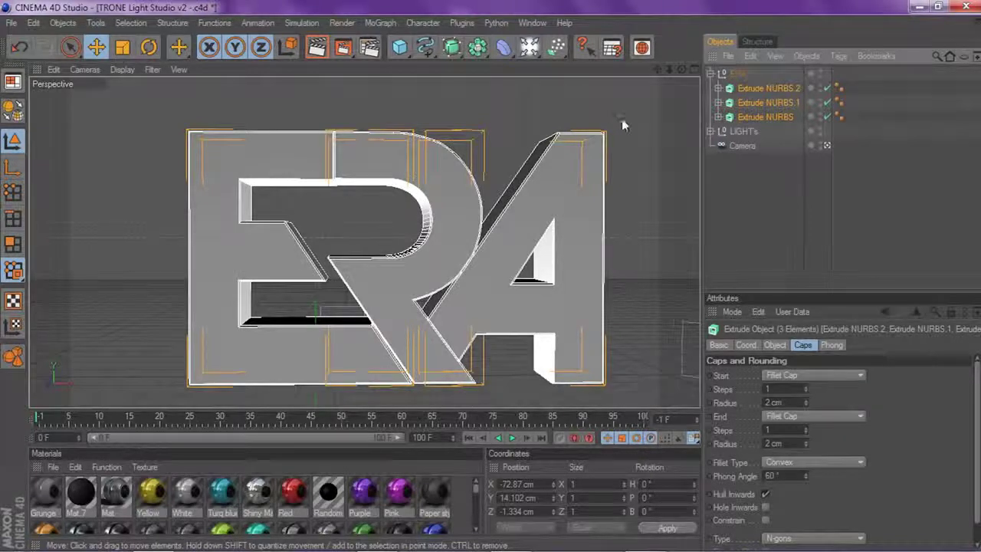
right_click(761, 86)
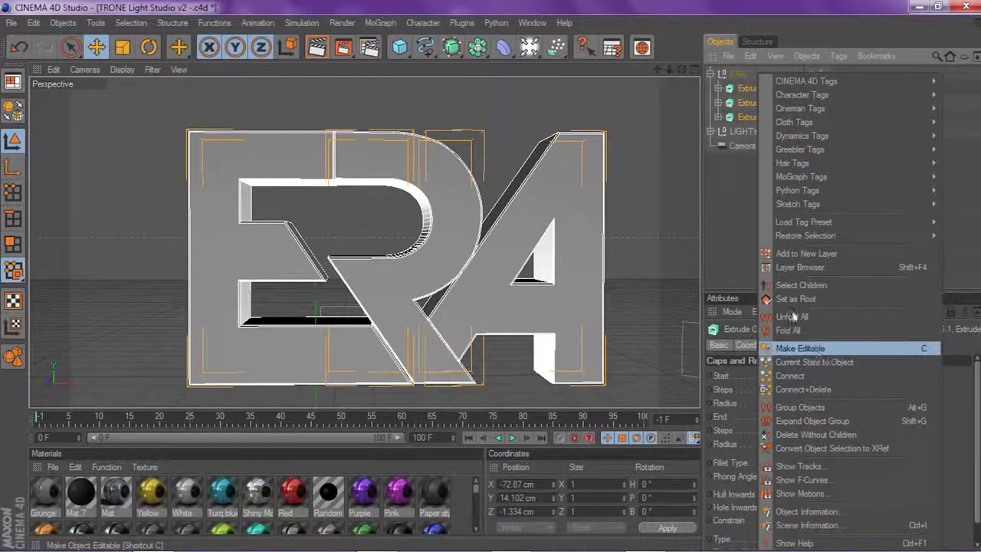
click(798, 348)
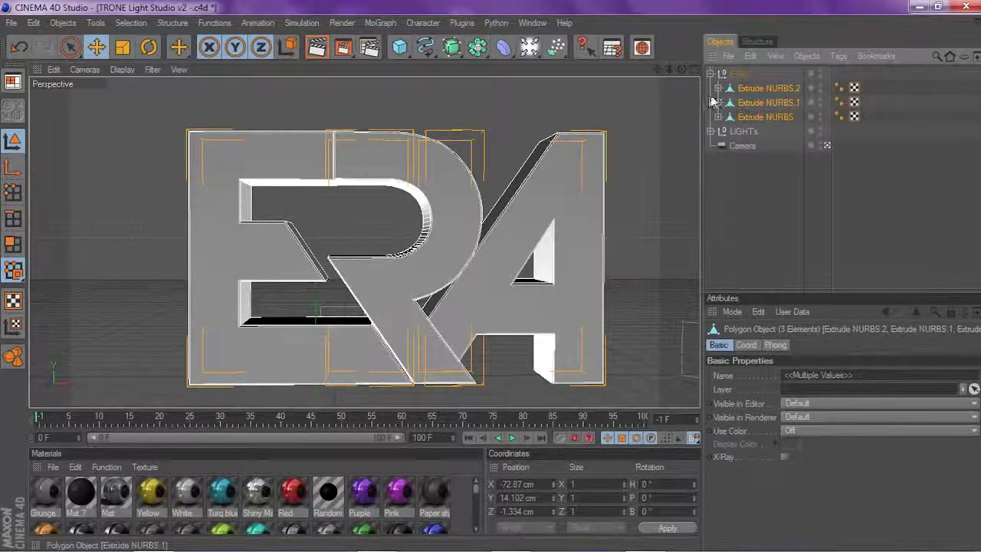
Select the letter A object, Extrude NURBS.2, and switch to polygon editing
scroll(666, 127, up, 1)
drag(669, 69, 654, 56)
click(731, 90)
click(729, 105)
click(730, 115)
click(728, 100)
click(730, 89)
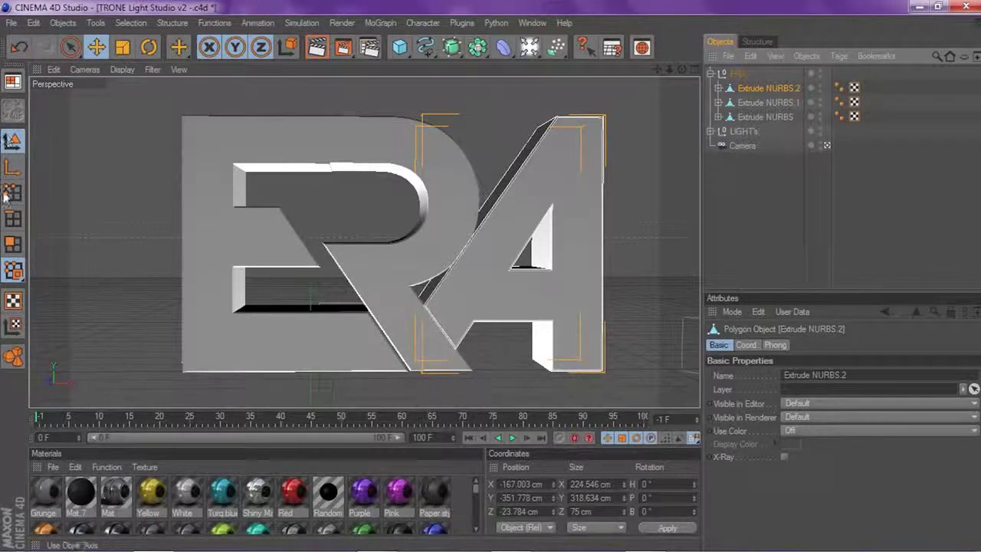
click(11, 244)
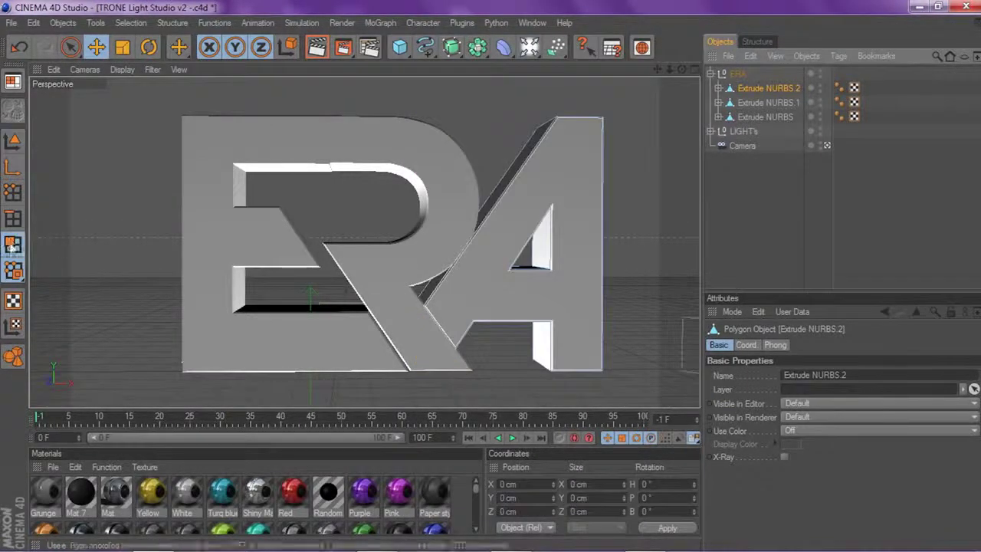
mouse_move(682, 69)
mouse_down()
mouse_move(694, 71)
mouse_move(666, 73)
mouse_move(690, 71)
mouse_up()
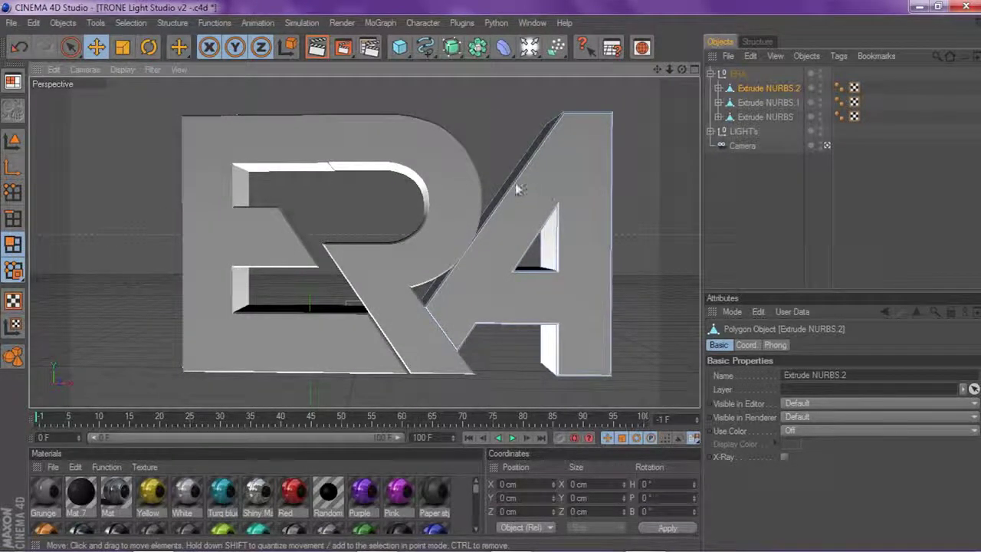
drag(682, 70, 747, 70)
click(585, 156)
scroll(468, 148, down, 2)
key(ctrl+z)
drag(583, 74, 679, 70)
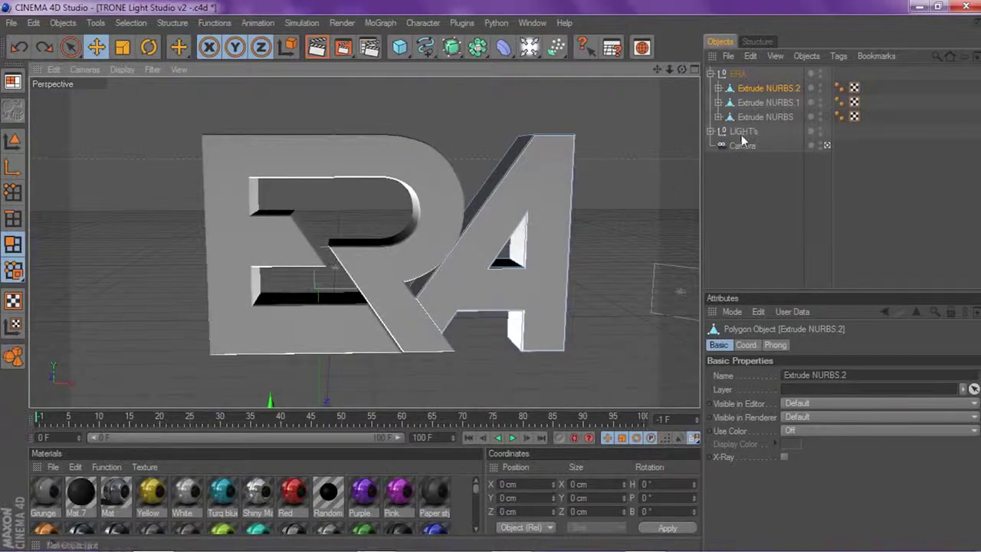
Expand the hierarchy of the letter E object, Extrude NURBS, and select its Rounding 1 child
click(748, 116)
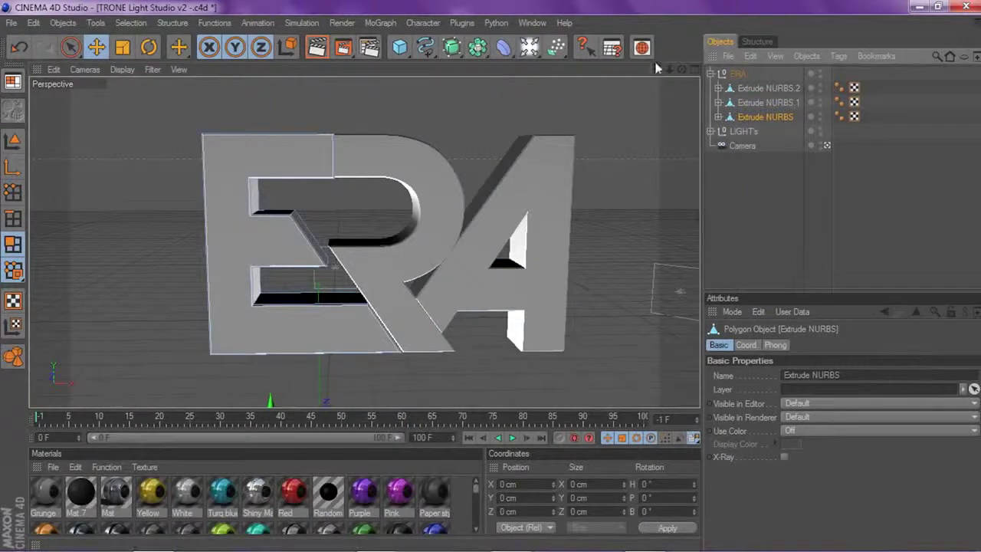
drag(657, 70, 754, 45)
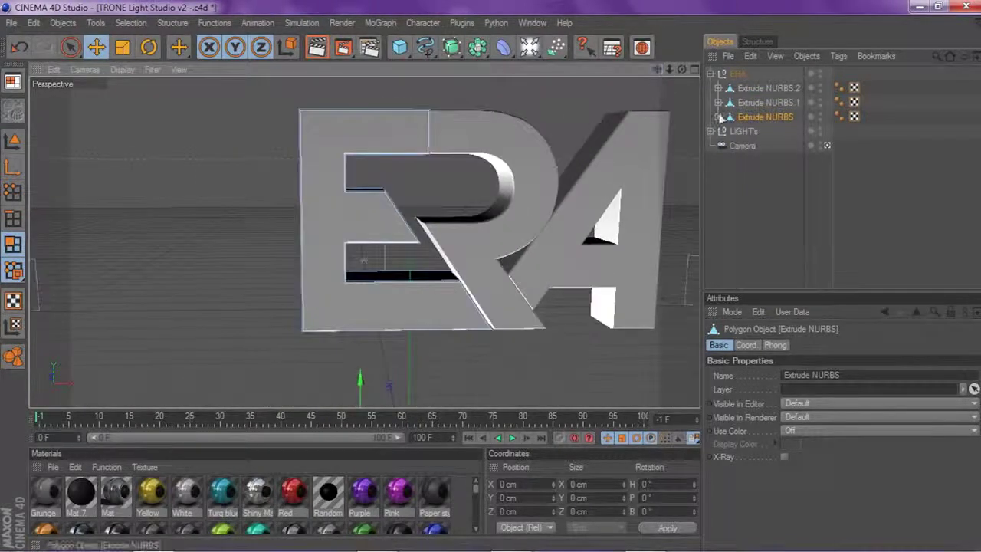
click(718, 116)
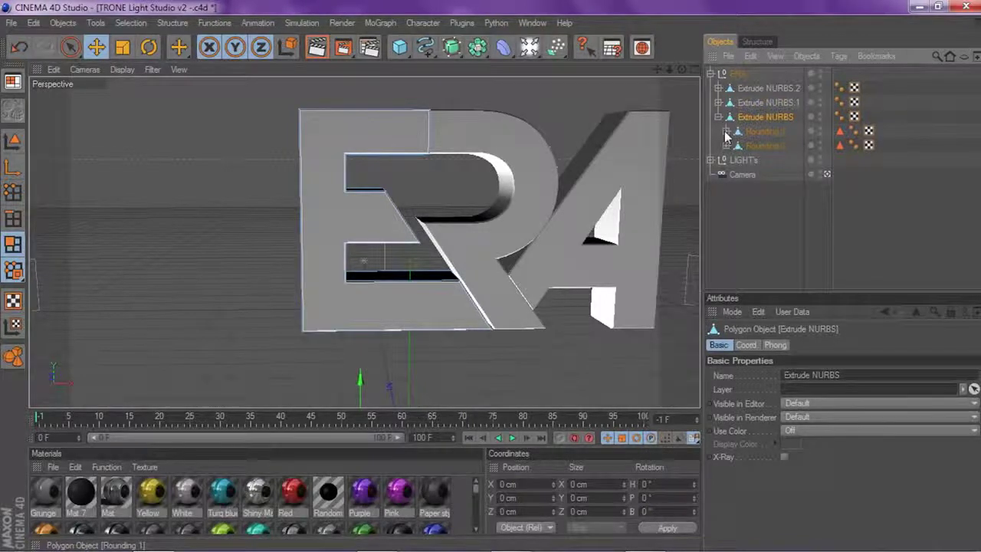
click(726, 132)
click(763, 131)
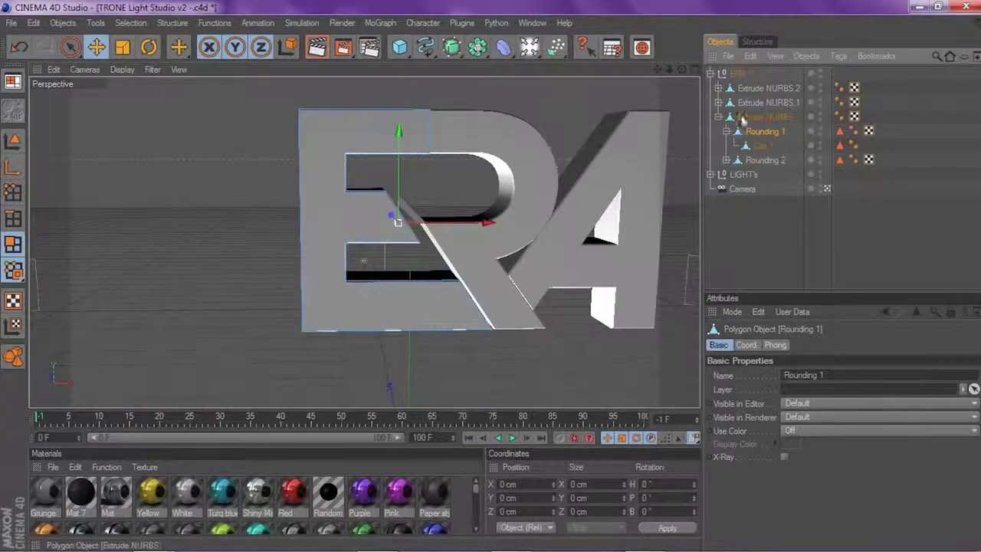
click(718, 117)
click(719, 117)
click(728, 132)
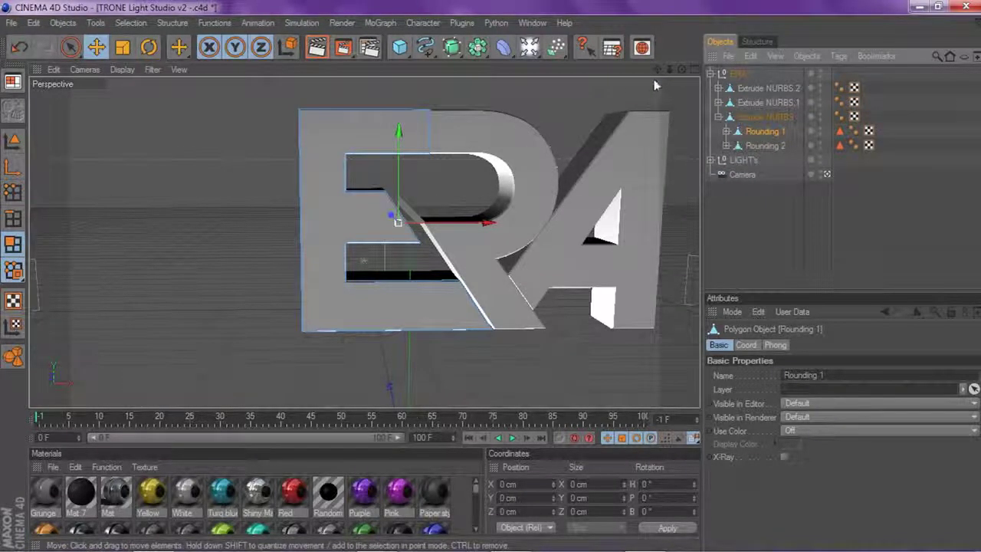
click(379, 23)
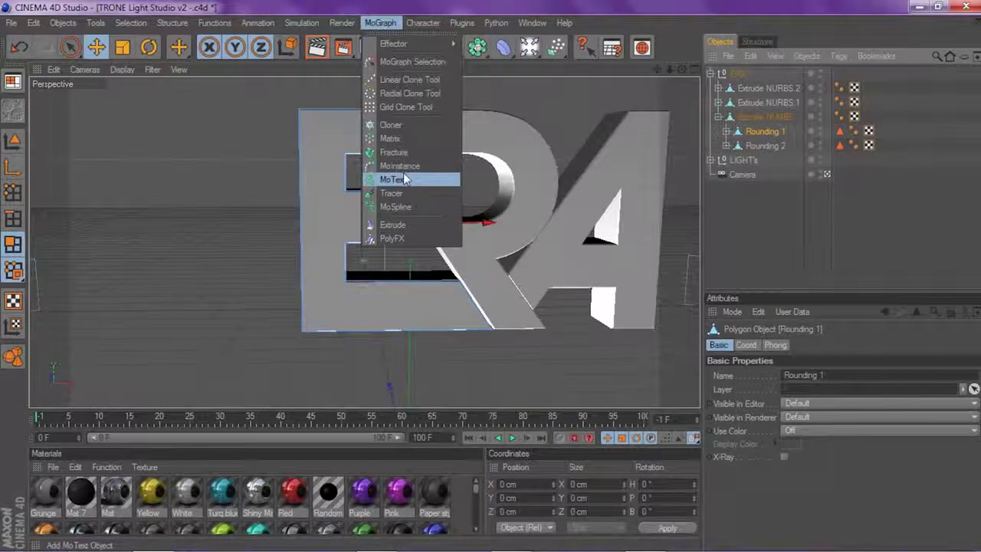
click(441, 14)
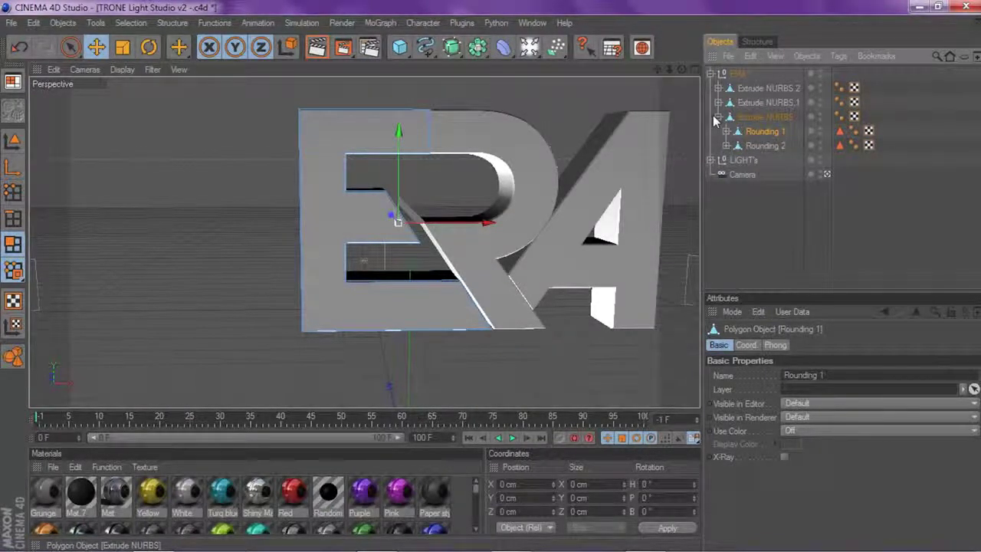
Select the Cap 1 object under the letter E's Rounding 1 and undo the selection of its front polygons
click(764, 147)
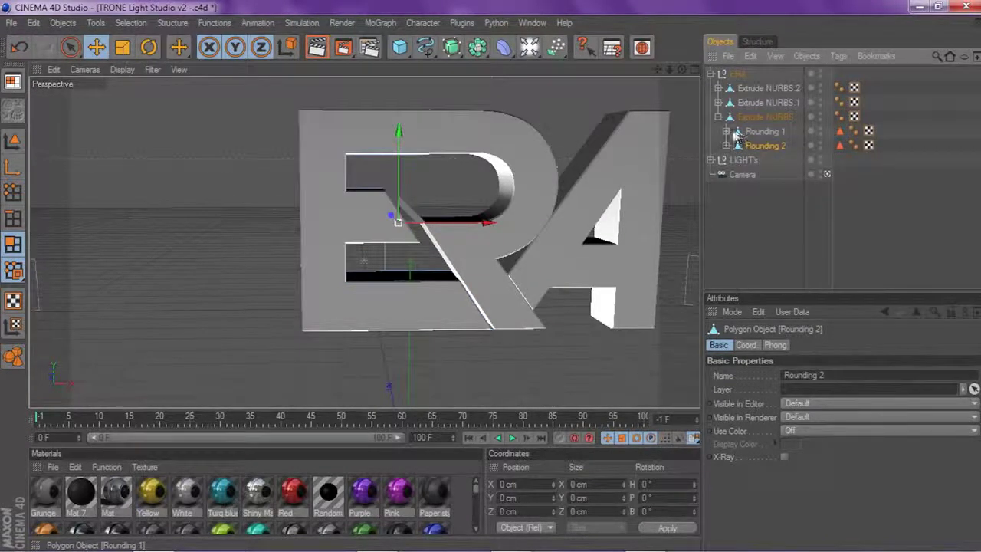
click(726, 132)
click(765, 146)
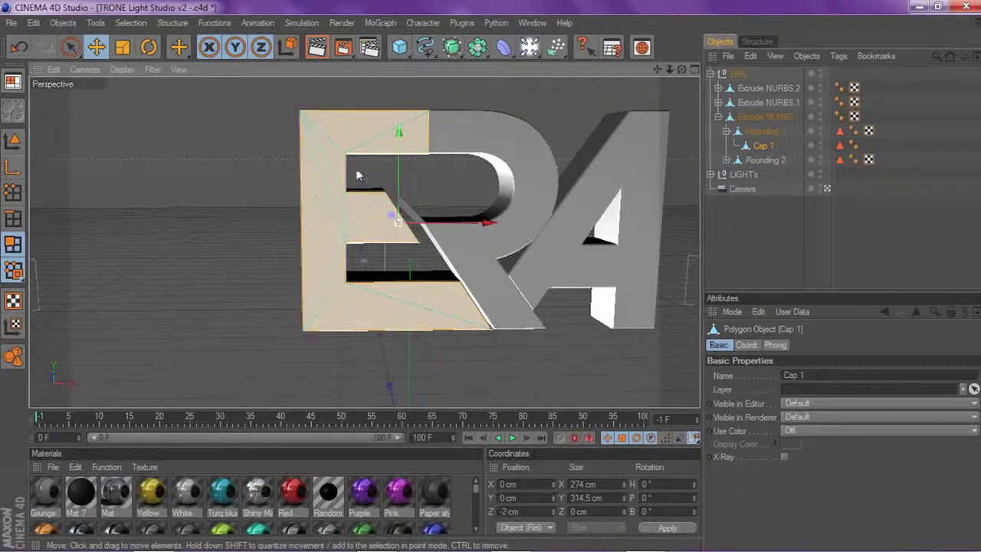
key(ctrl+z)
Add a MoText object to the scene as an example
click(380, 22)
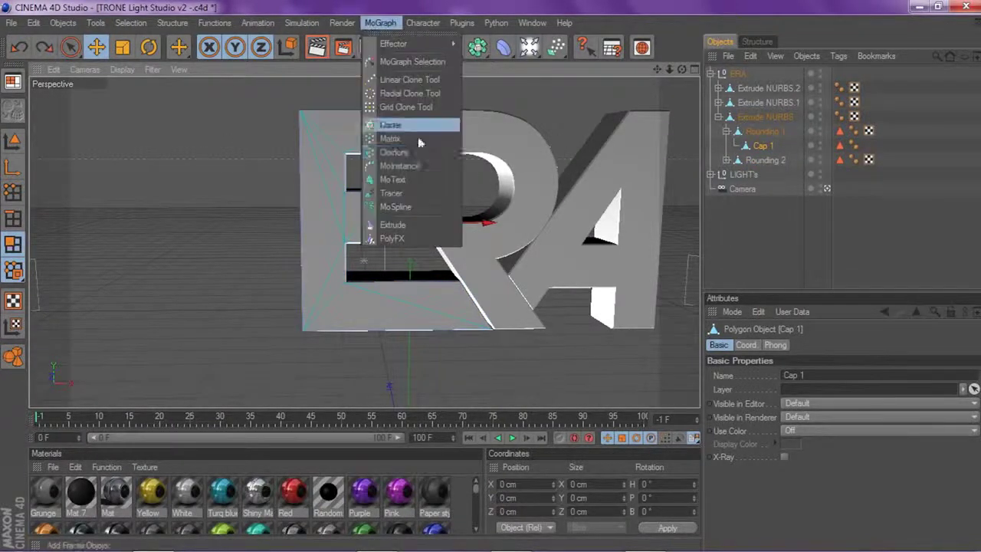
click(408, 178)
scroll(402, 188, down, 3)
drag(657, 70, 582, 21)
scroll(578, 166, up, 4)
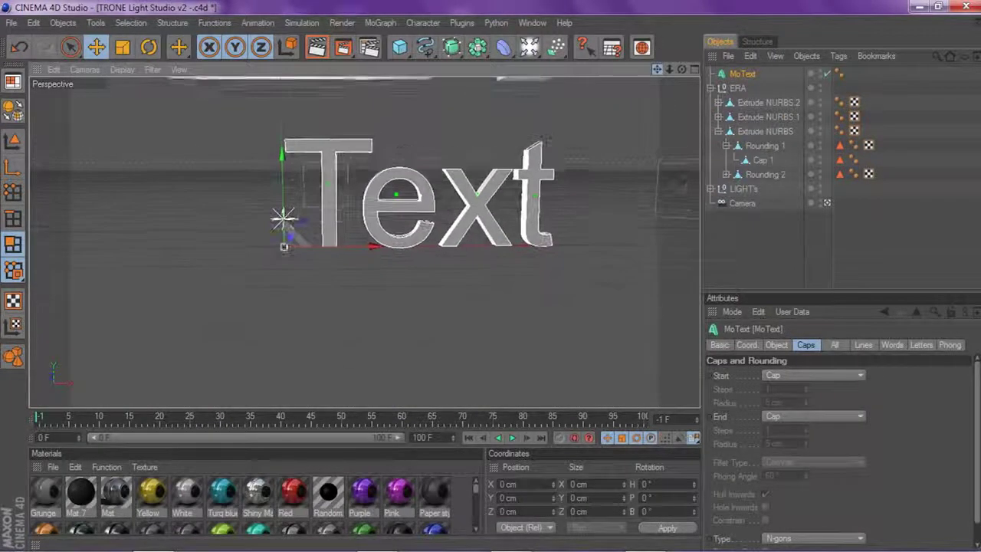
Make the MoText object editable, expand its hierarchy and convert the letter T to polygons
key(c)
click(712, 74)
click(718, 87)
click(726, 102)
click(755, 116)
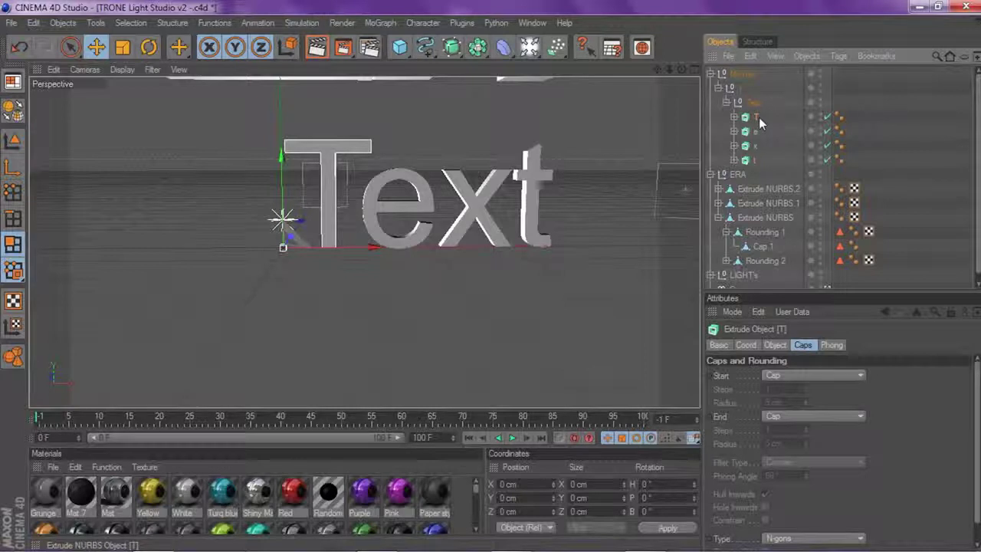
key(c)
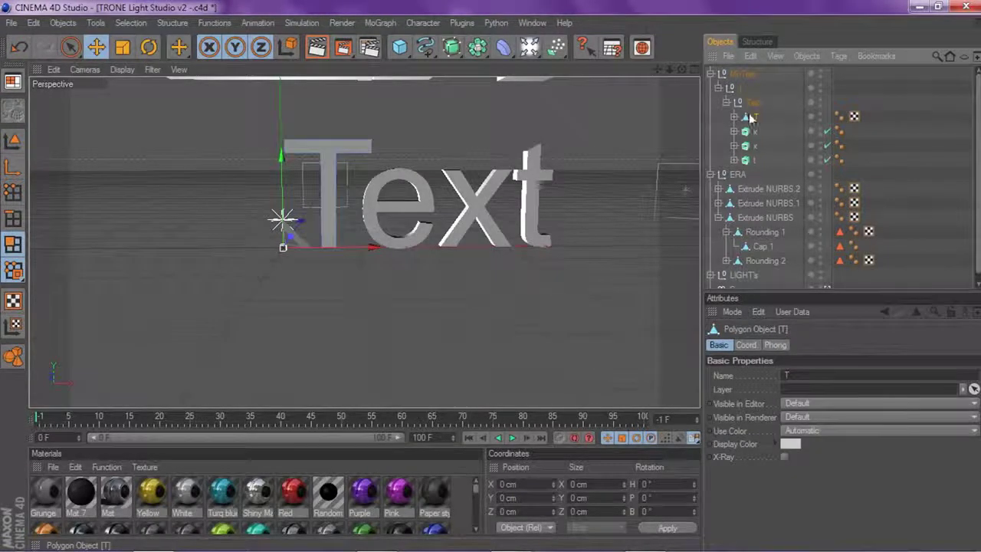
Select the front polygons of the letter T's Cap 1, and delete the whole MoText object
click(734, 118)
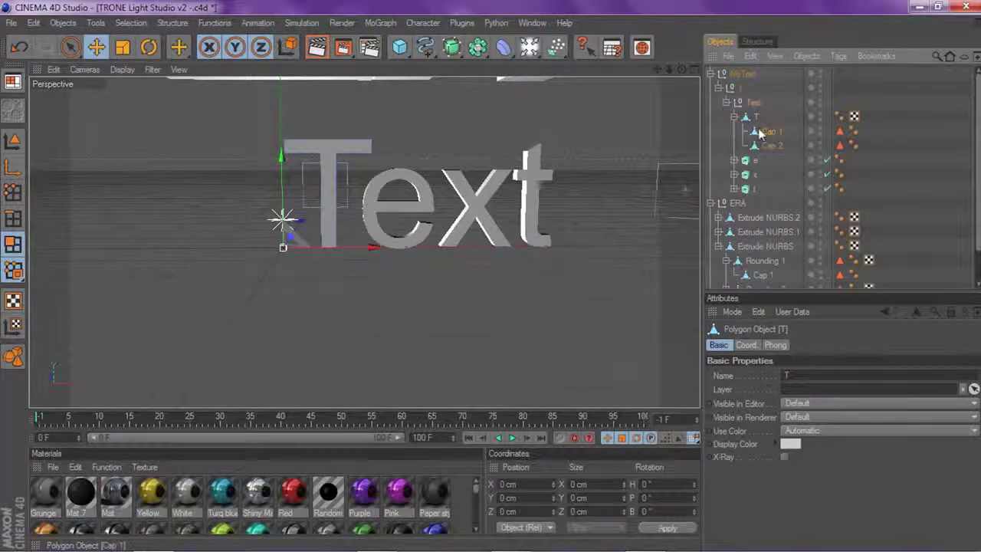
click(332, 176)
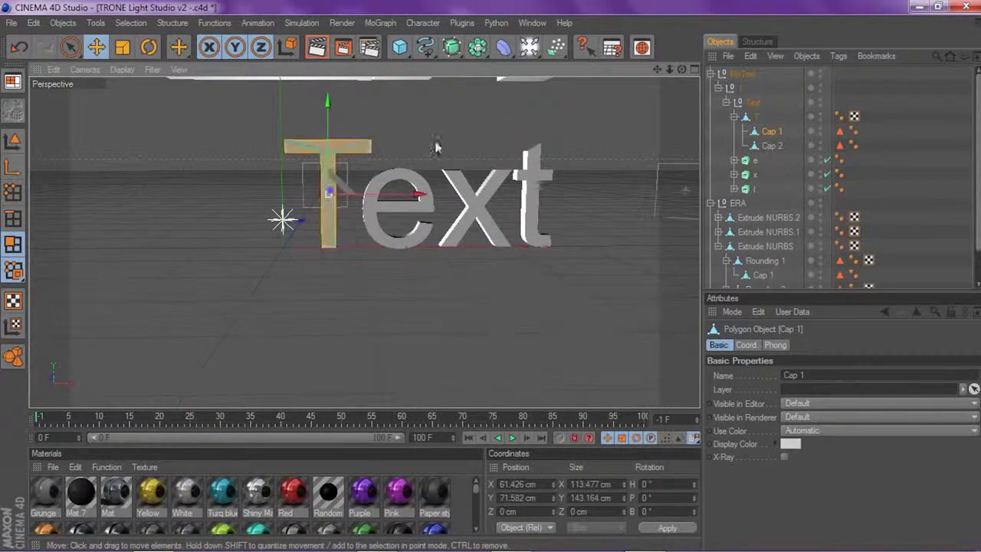
click(721, 74)
key(Delete)
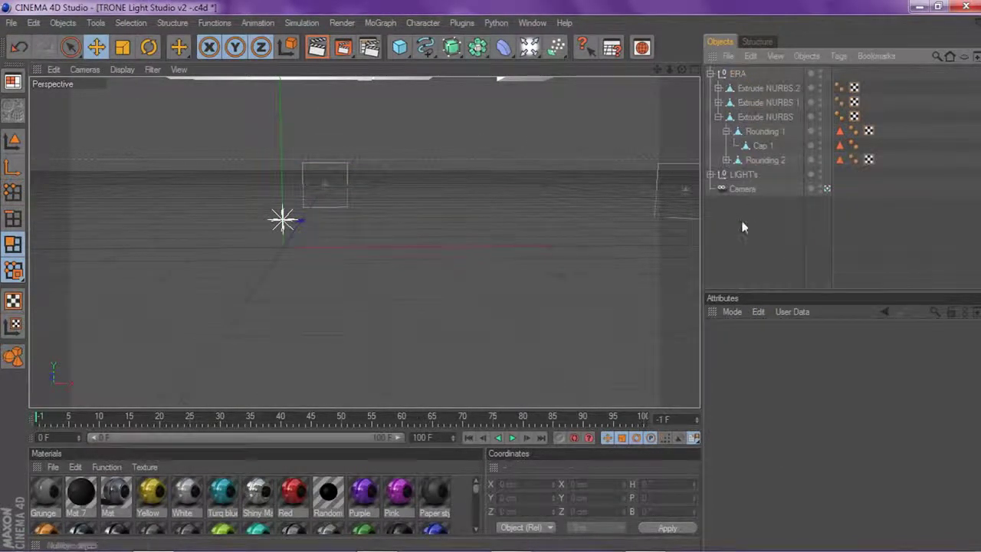
Select the Cap 1 object under the letter E's Rounding 1, pick its front polygon and clear that polygon selection
drag(657, 69, 681, 362)
click(760, 145)
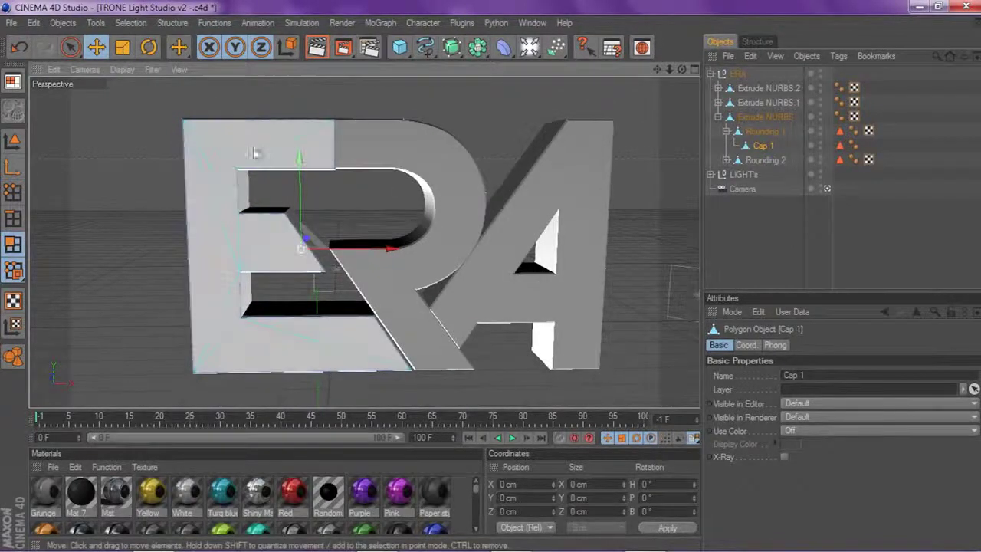
click(226, 158)
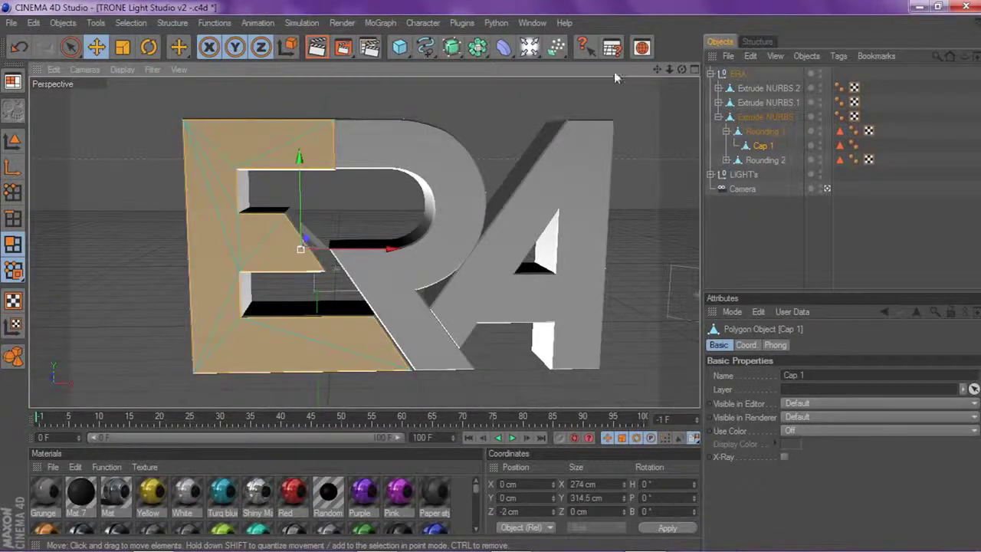
drag(657, 69, 694, 54)
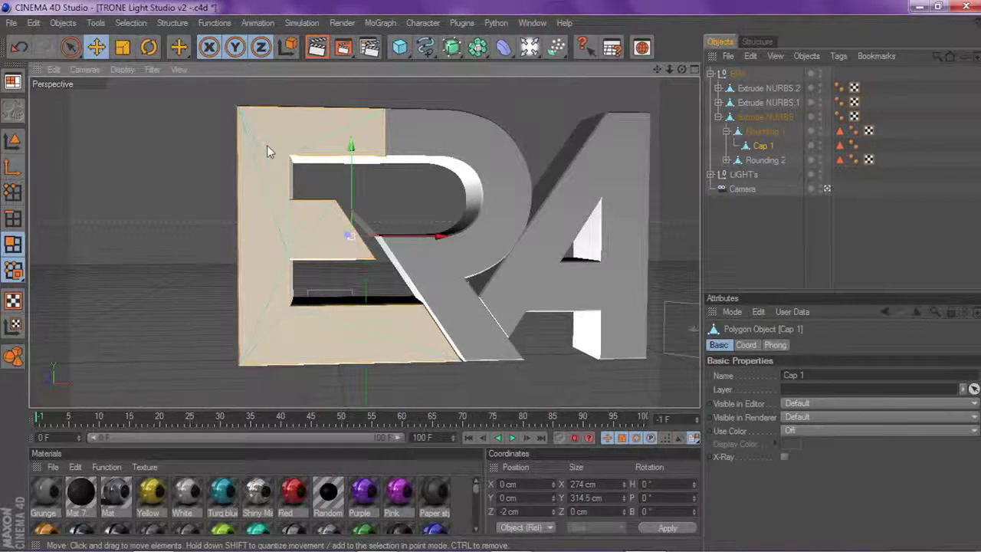
click(127, 256)
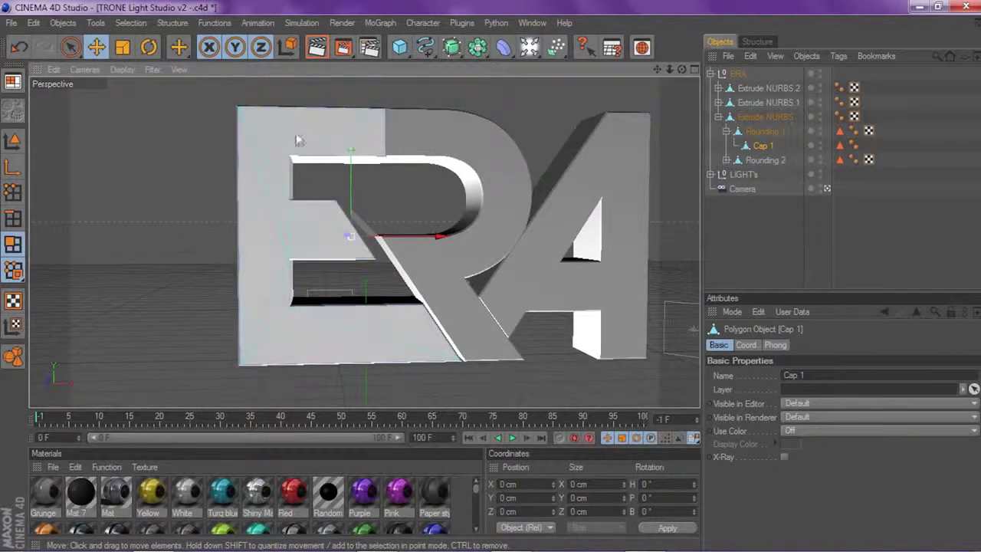
click(265, 128)
right_click(165, 197)
click(119, 221)
key(ctrl+z)
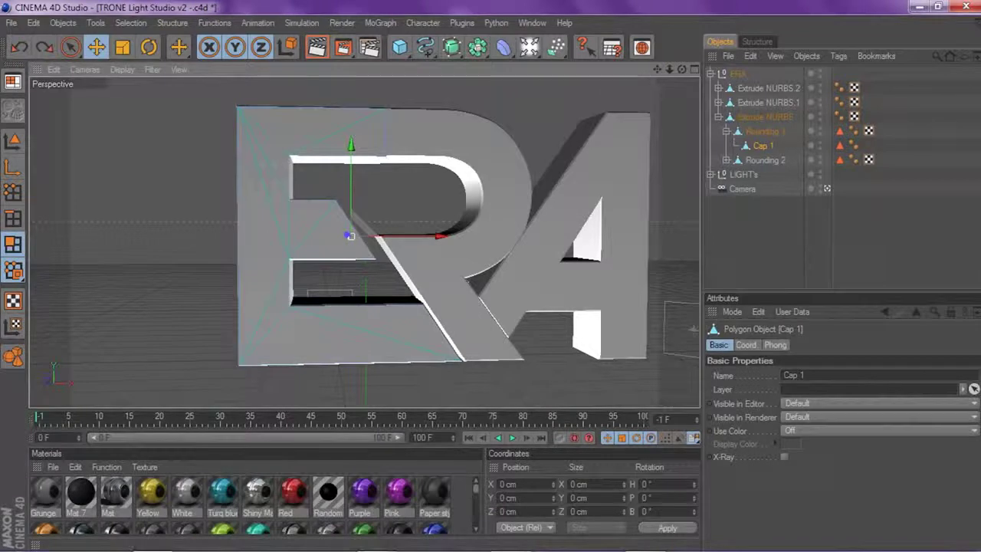
Activate the Knife tool in Line mode for cutting the letter E's front cap
drag(657, 69, 748, 69)
mouse_move(682, 70)
mouse_down()
mouse_move(736, 96)
mouse_move(682, 66)
mouse_up()
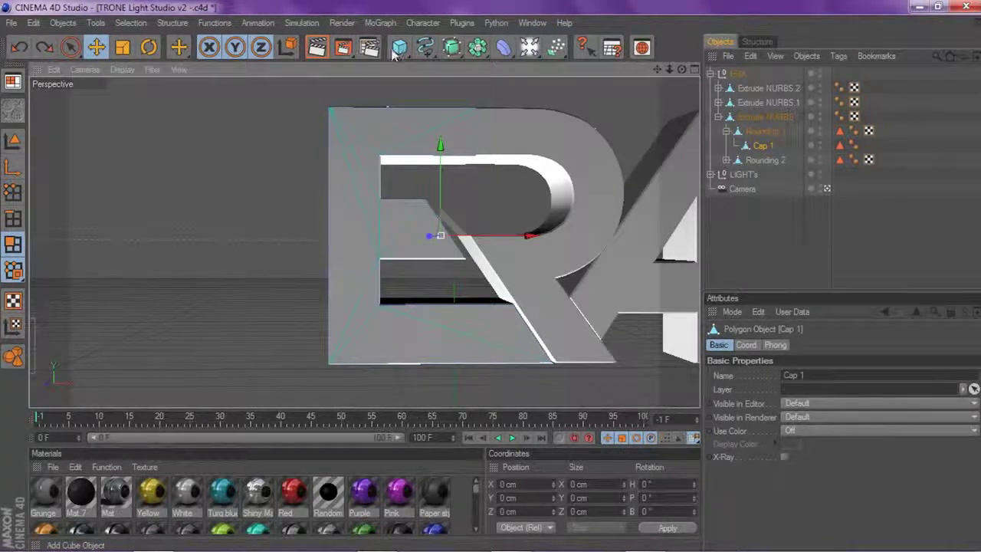
mouse_move(682, 72)
mouse_down()
mouse_move(678, 86)
mouse_move(681, 77)
mouse_move(645, 76)
mouse_move(672, 75)
mouse_up()
scroll(624, 100, down, 2)
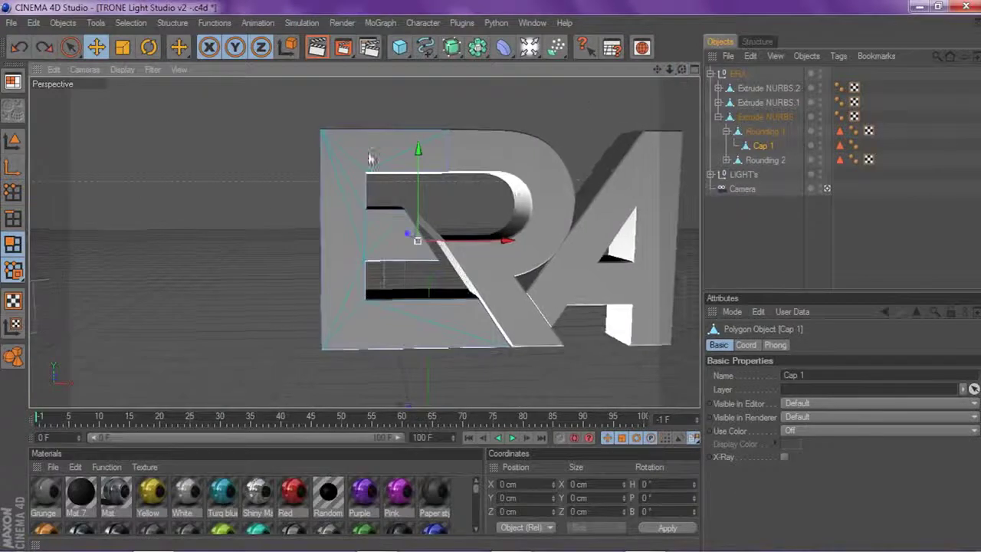
right_click(137, 178)
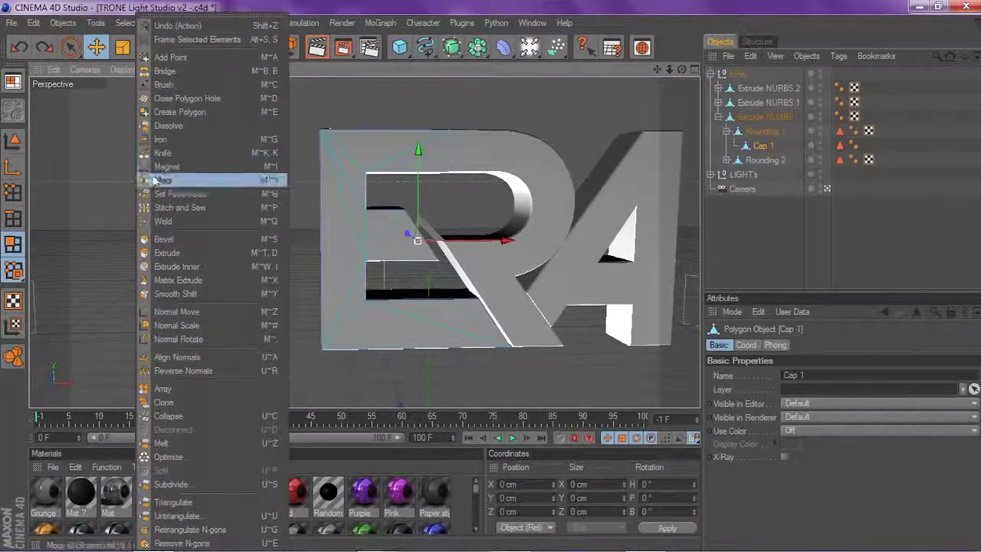
click(160, 183)
click(158, 168)
right_click(158, 168)
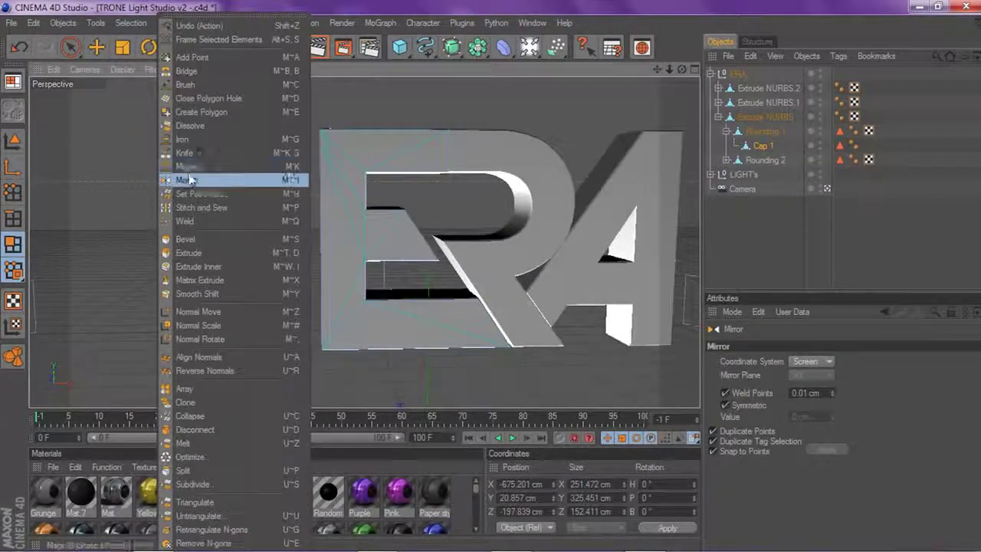
click(186, 153)
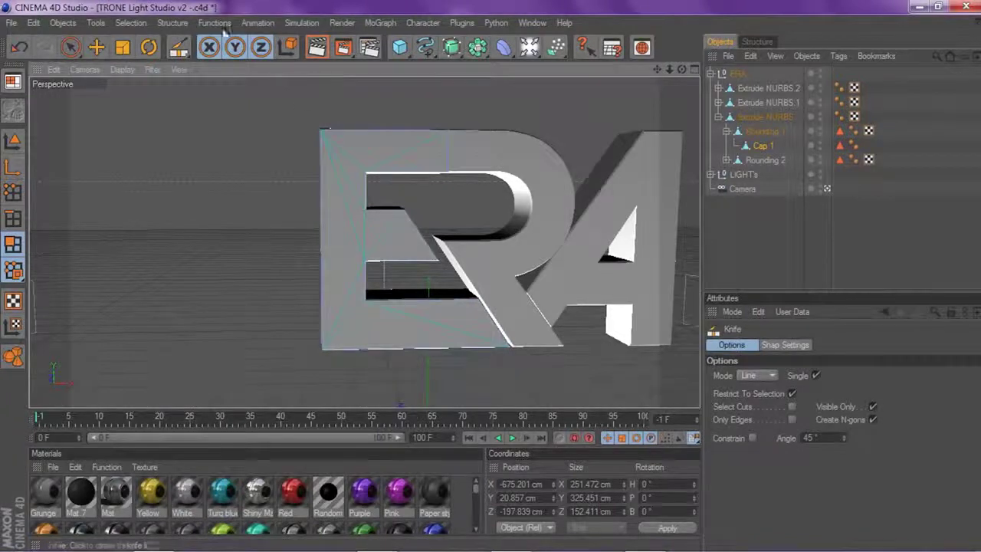
click(172, 22)
click(192, 198)
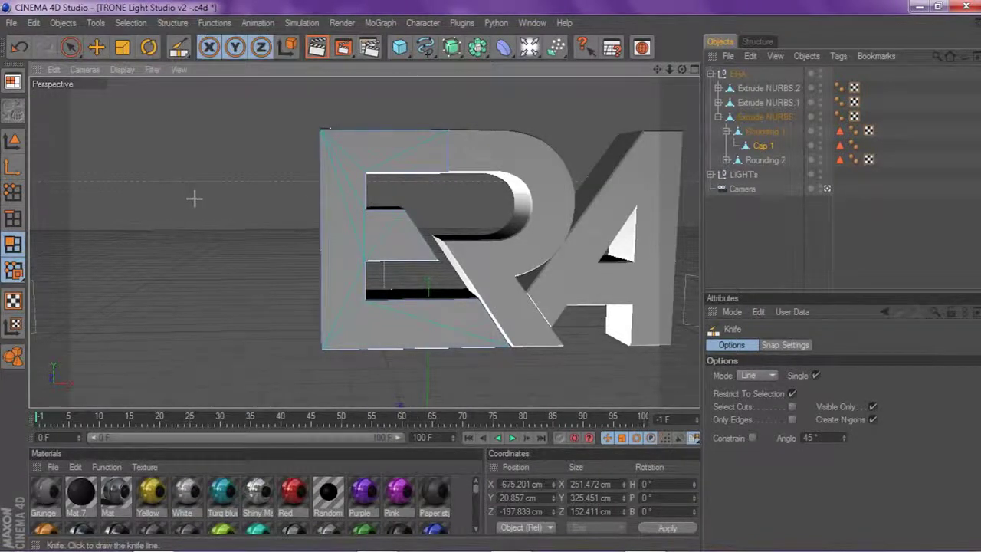
scroll(525, 202, up, 2)
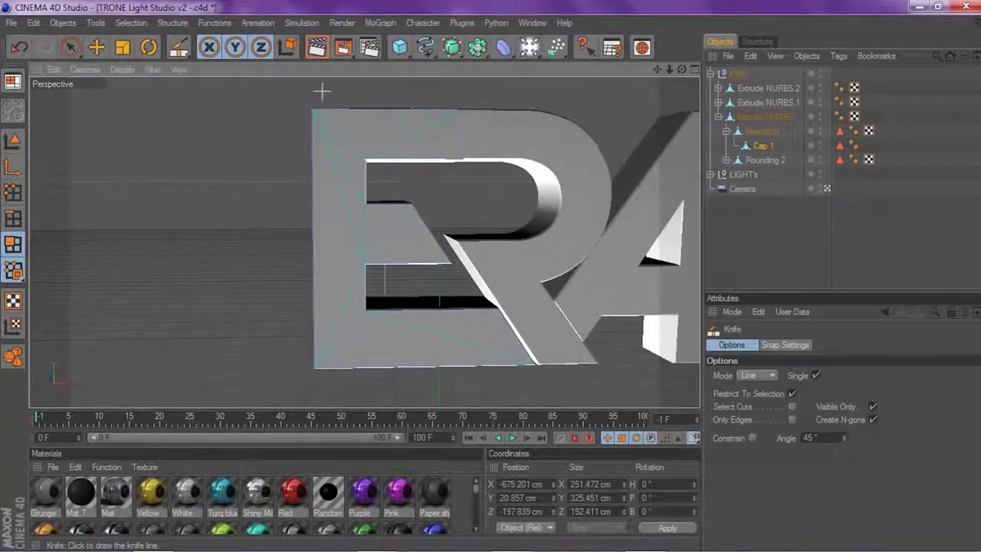
drag(321, 93, 322, 392)
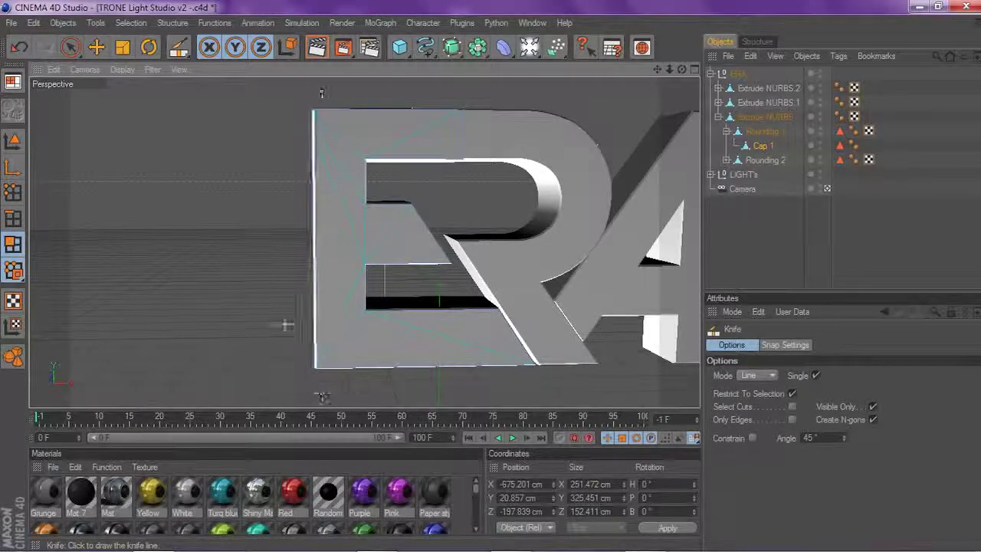
key(ctrl+z)
drag(324, 88, 324, 377)
drag(126, 112, 480, 215)
drag(294, 164, 374, 178)
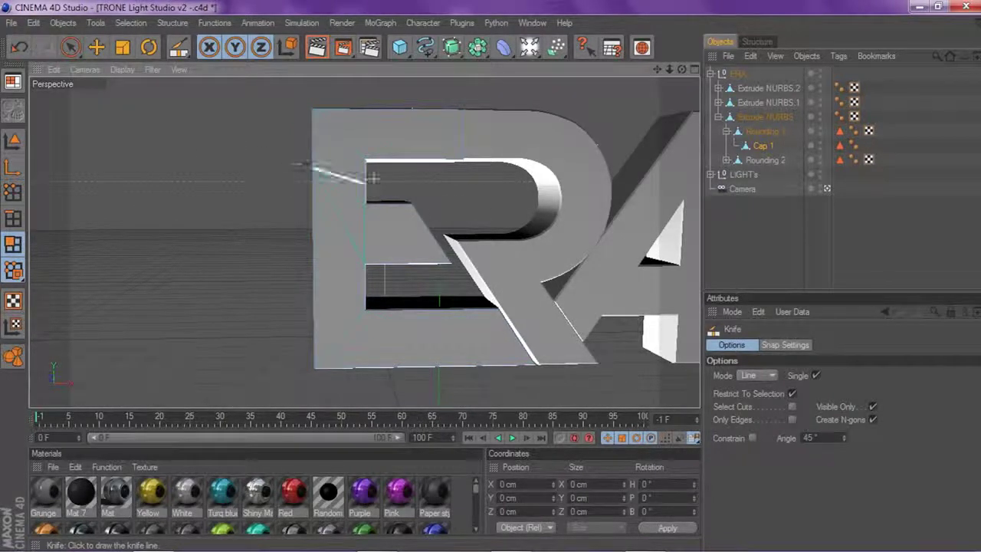
key(ctrl+z)
Outline a tall panel on the letter E's stem by knife-cutting vertical lines near both stem edges and slanted lines across its lower and upper parts
drag(320, 93, 317, 390)
drag(346, 97, 350, 385)
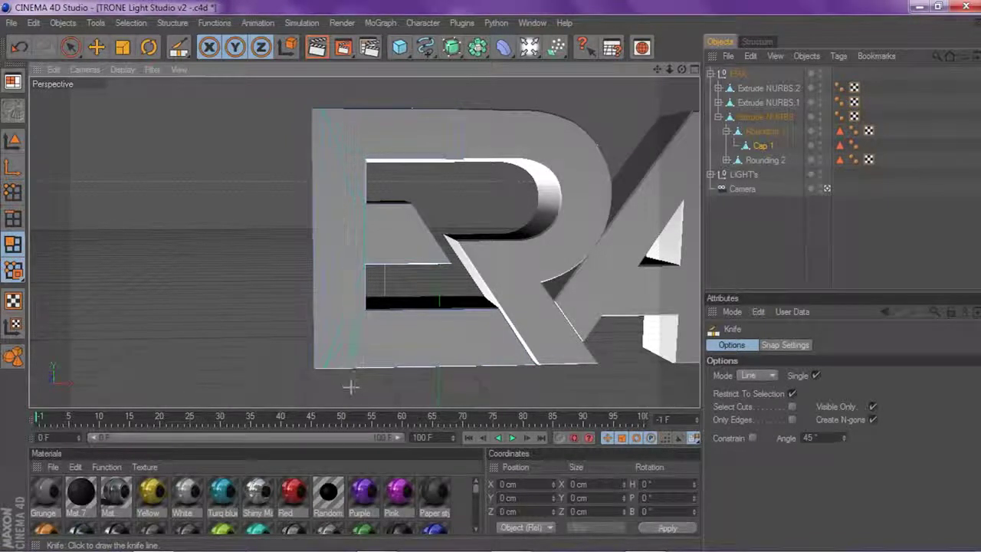
key(ctrl+z)
mouse_move(360, 96)
mouse_down()
mouse_move(355, 391)
mouse_move(366, 393)
mouse_up()
drag(356, 105, 361, 388)
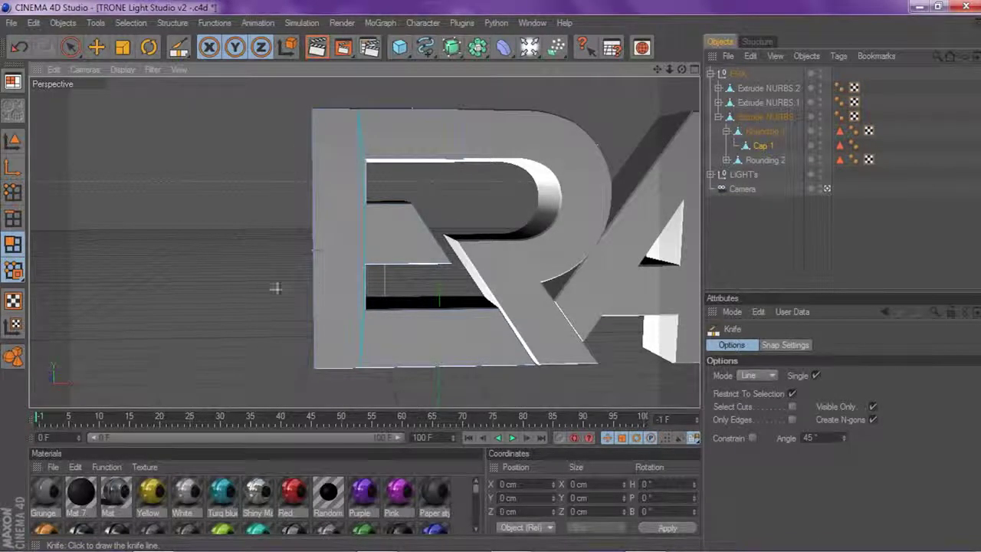
drag(246, 278, 414, 318)
drag(286, 164, 395, 99)
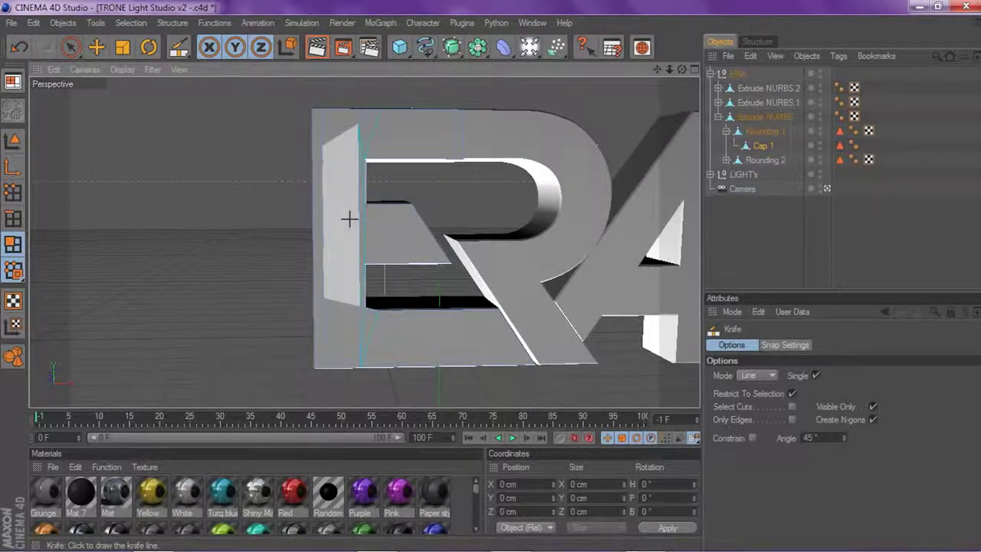
Select the cut-out panel polygon on the letter E's stem and extrude it with an offset of -10 cm
scroll(586, 113, up, 2)
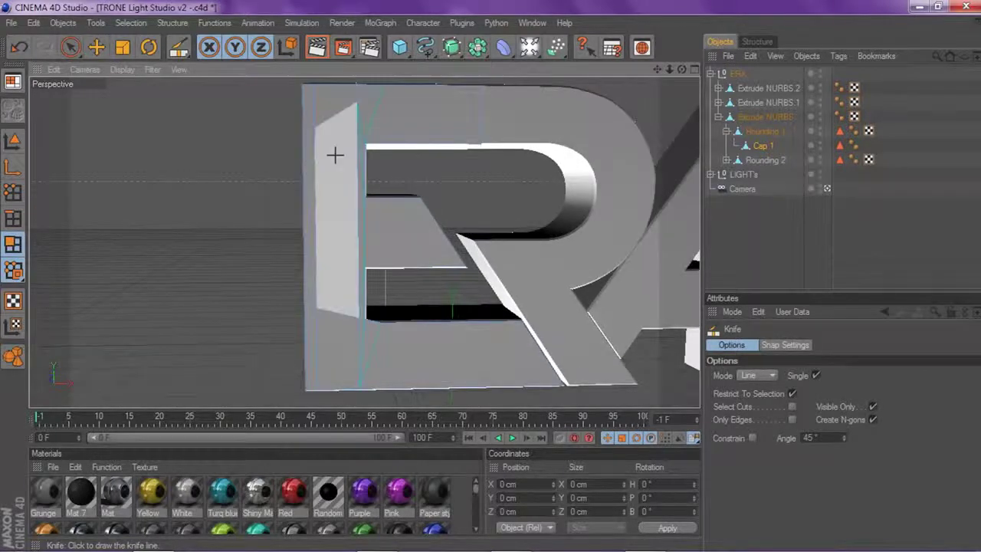
right_click(256, 188)
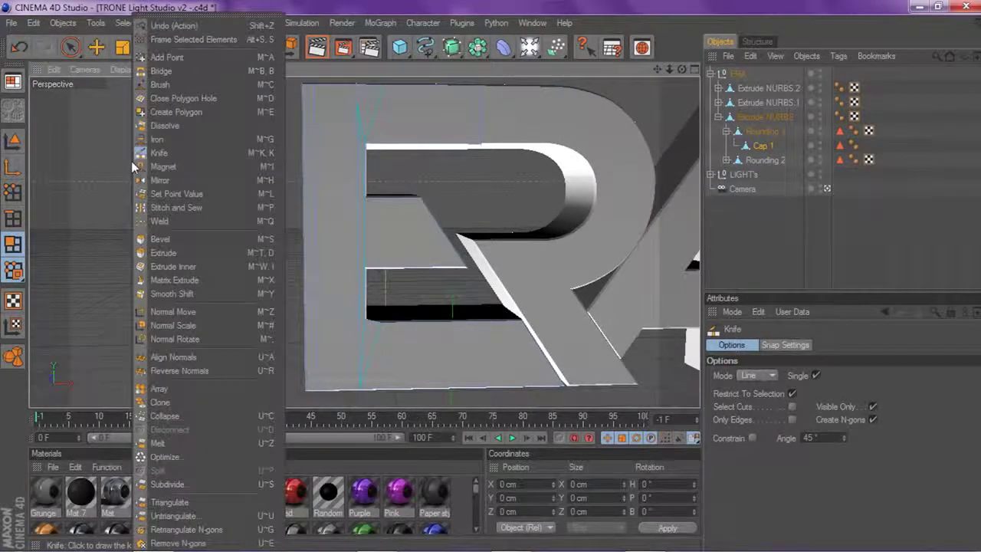
click(164, 255)
drag(279, 232, 338, 176)
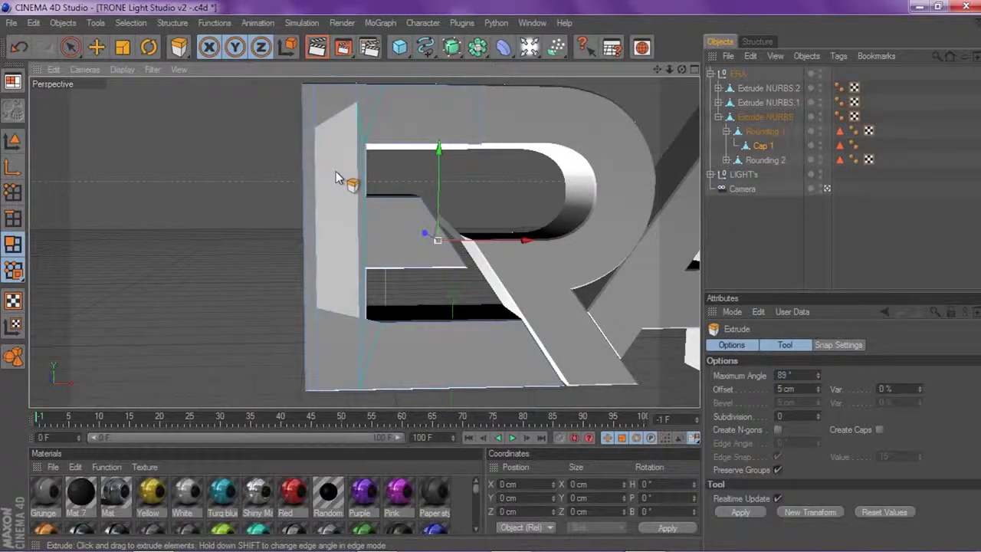
click(336, 172)
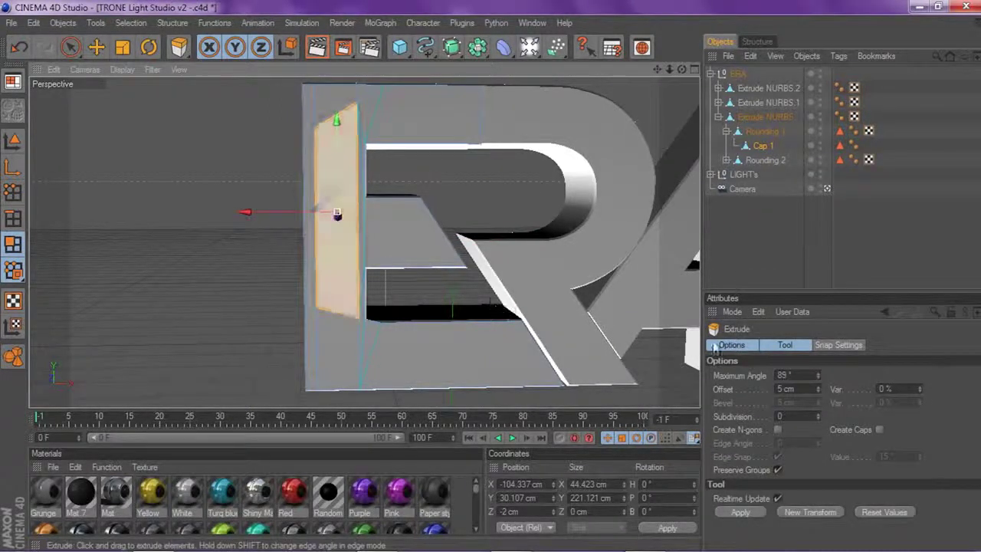
click(795, 389)
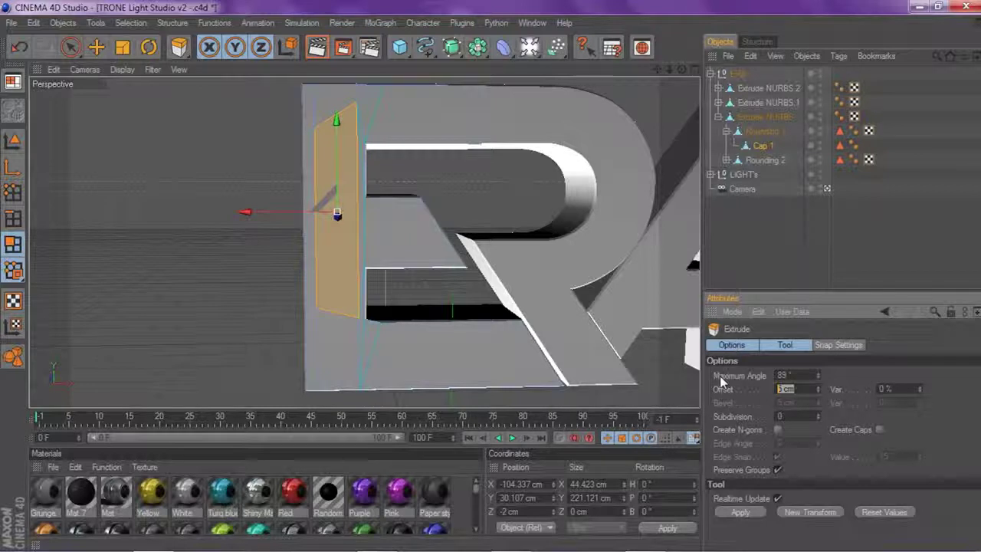
text(-10)
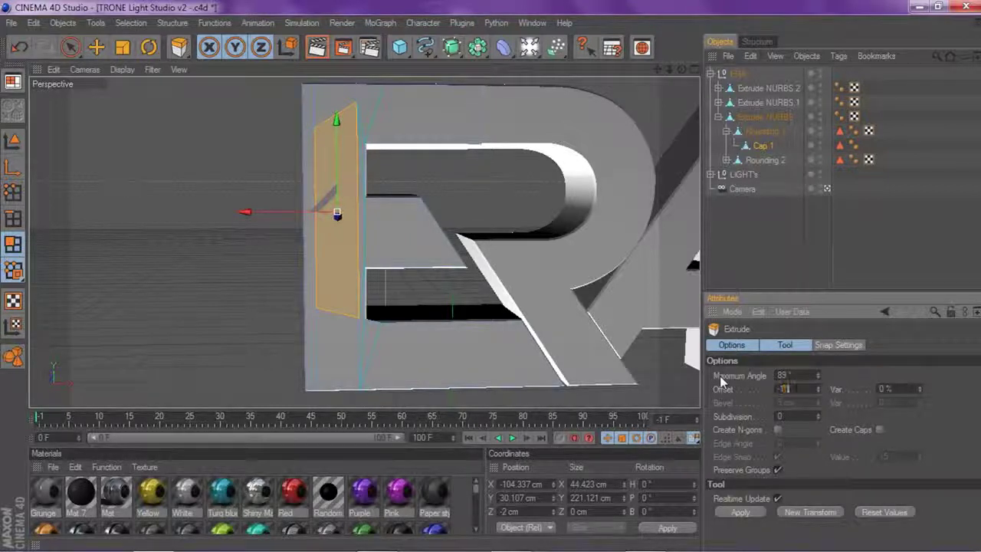
key(Return)
Deselect everything and examine the recessed panel in the letter E's stem close up and together with the whole ERA text
scroll(580, 135, up, 3)
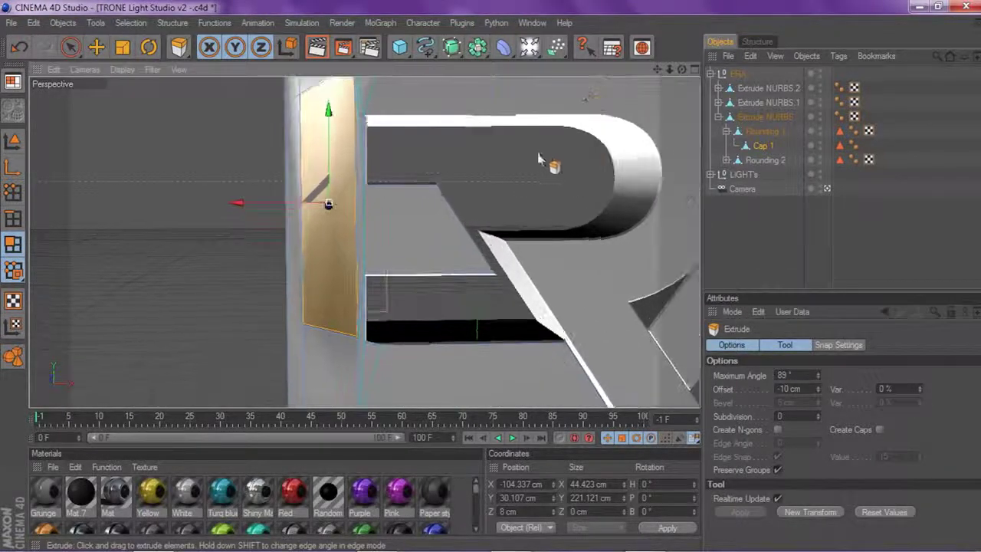
drag(656, 70, 657, 73)
right_drag(657, 72, 661, 98)
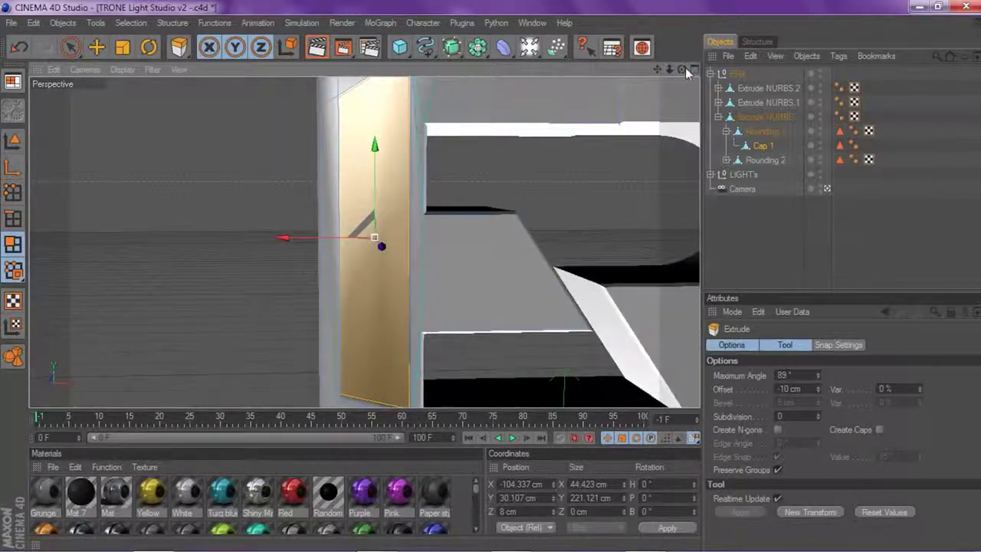
drag(685, 68, 706, 112)
click(740, 229)
scroll(395, 204, down, 6)
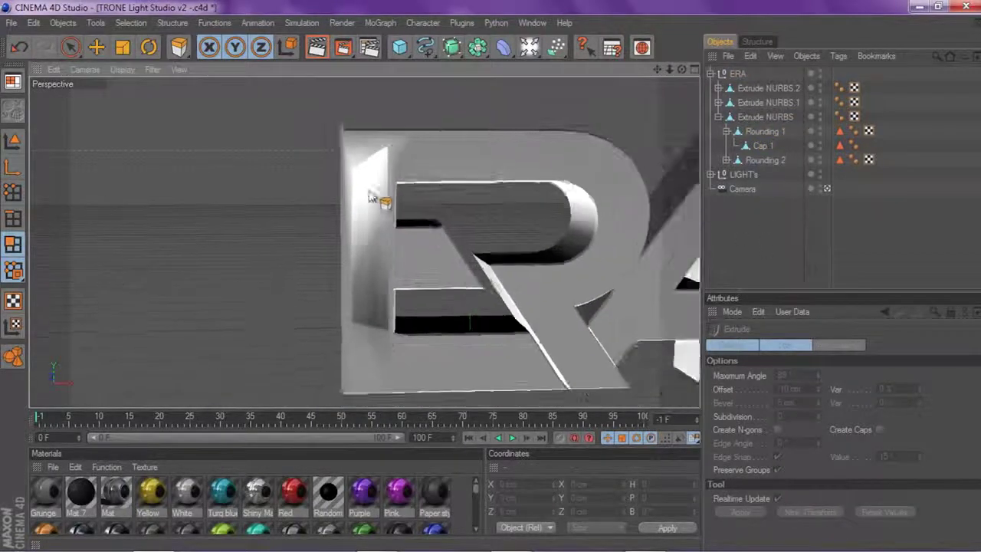
drag(658, 69, 547, 50)
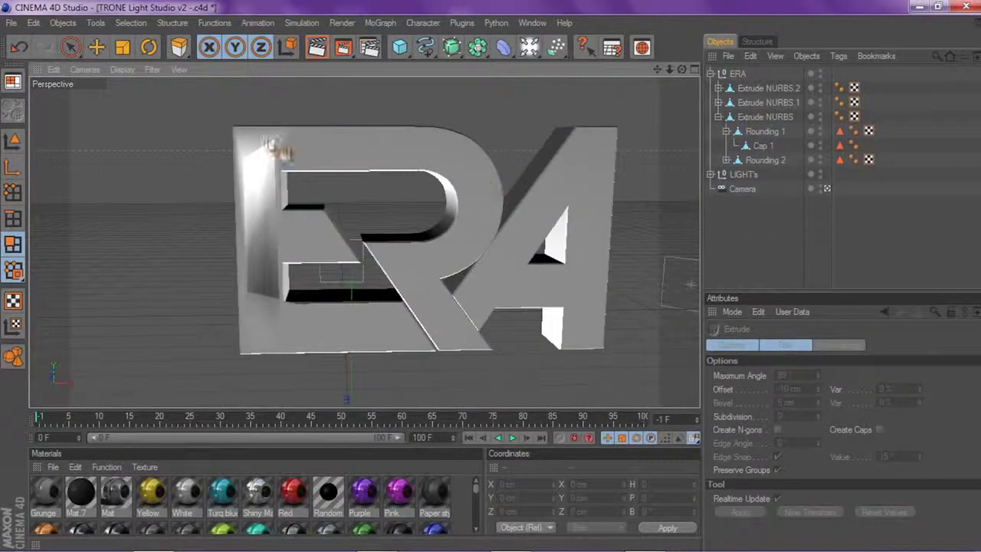
scroll(591, 140, up, 3)
drag(658, 69, 815, 65)
scroll(575, 95, up, 4)
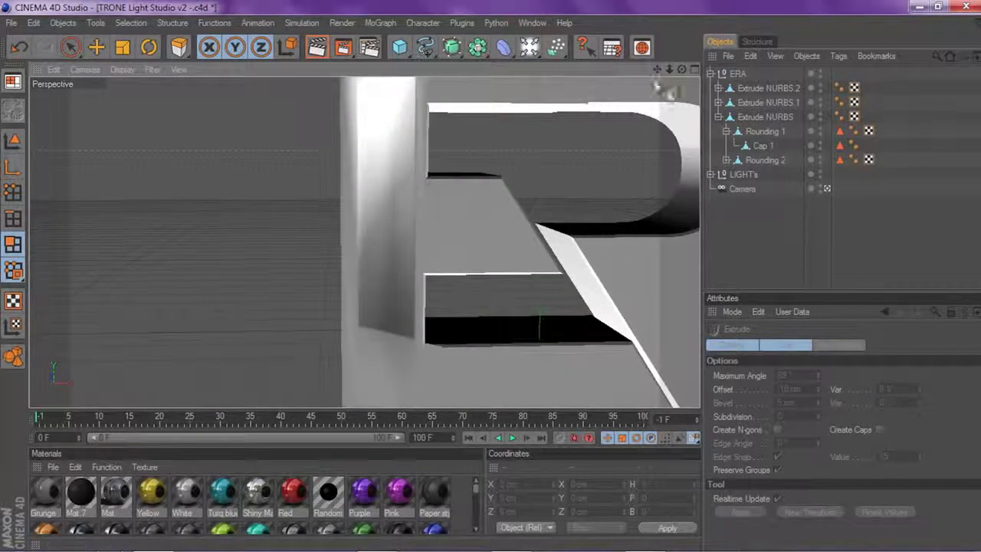
scroll(659, 100, down, 3)
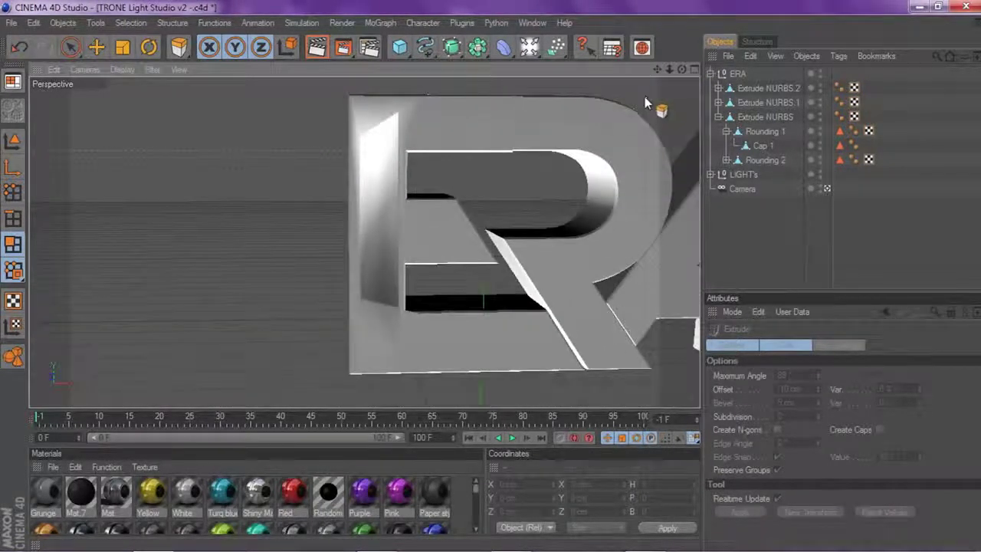
drag(658, 71, 598, 55)
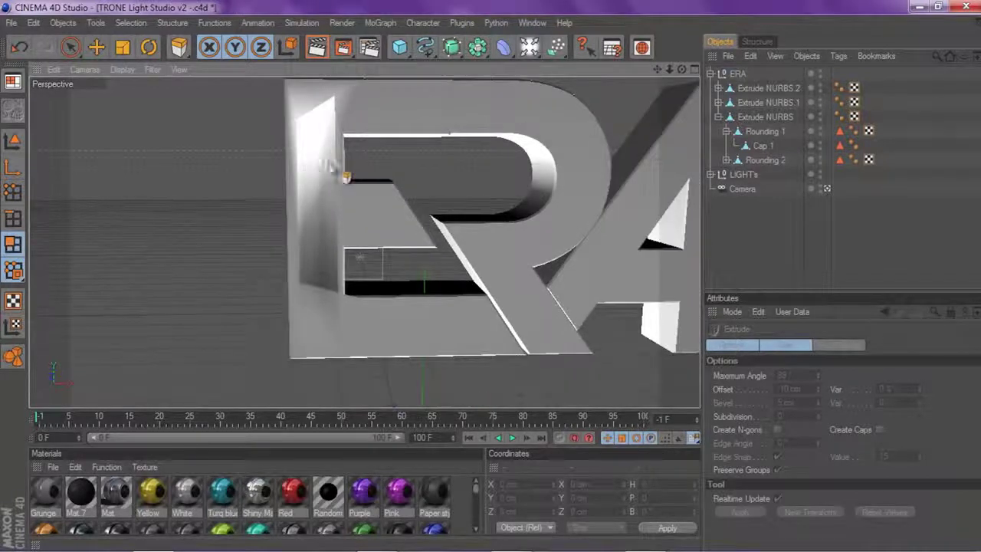
drag(656, 74, 344, 135)
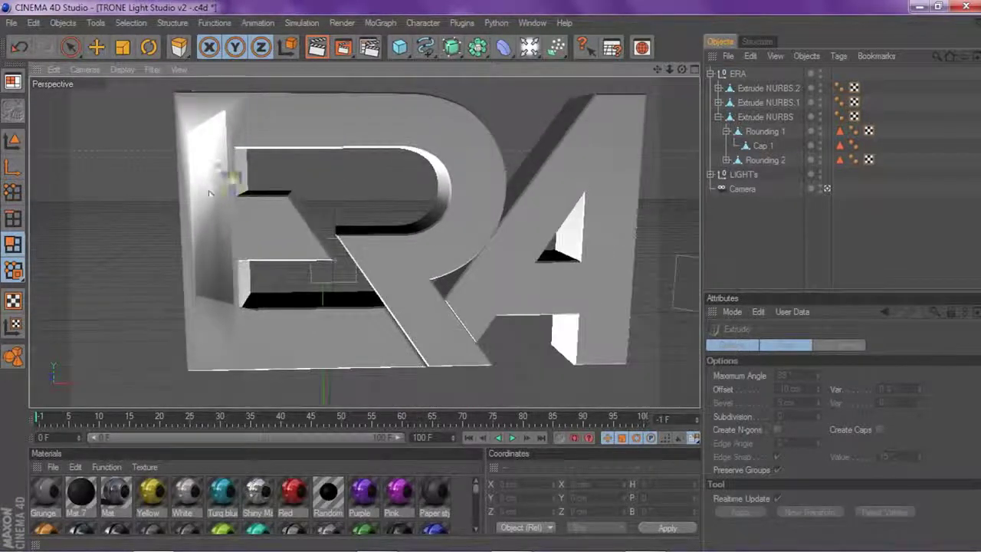
drag(207, 120, 342, 121)
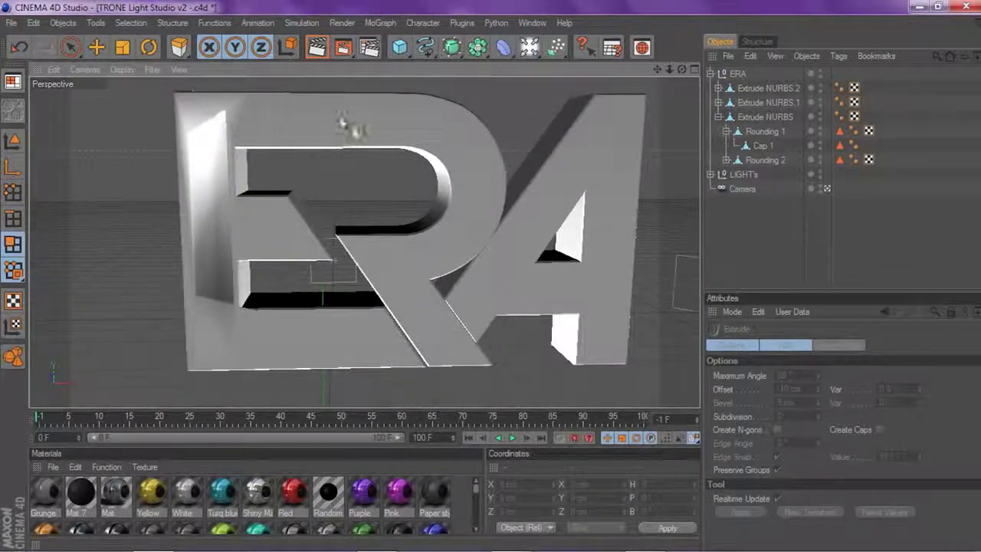
drag(661, 73, 681, 105)
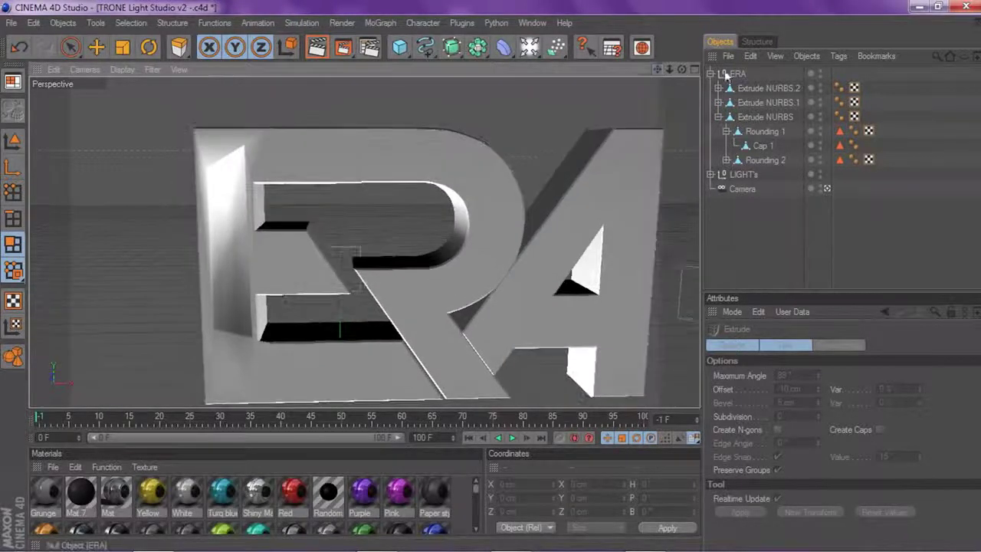
Select the ERA null object that groups all the letters
click(736, 75)
drag(658, 71, 681, 70)
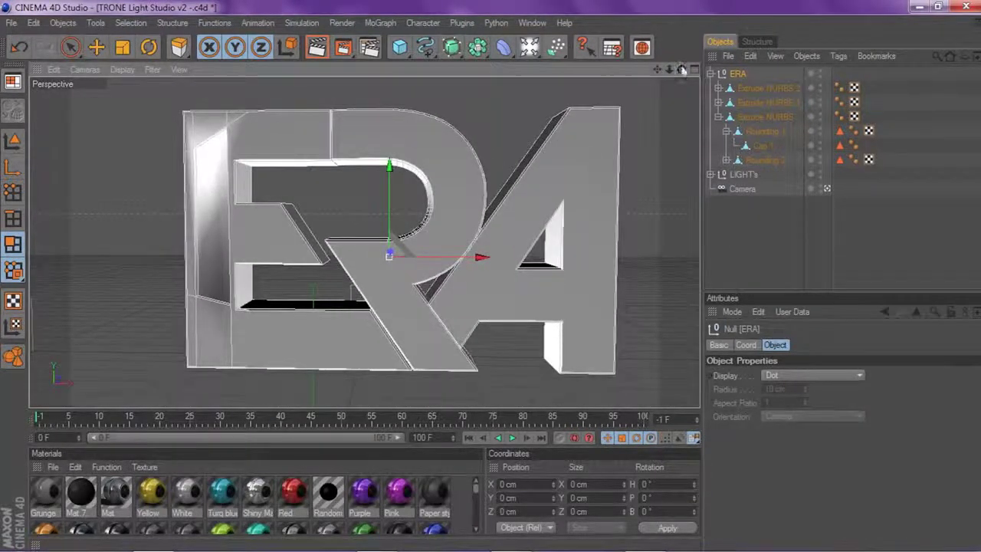
scroll(471, 176, down, 3)
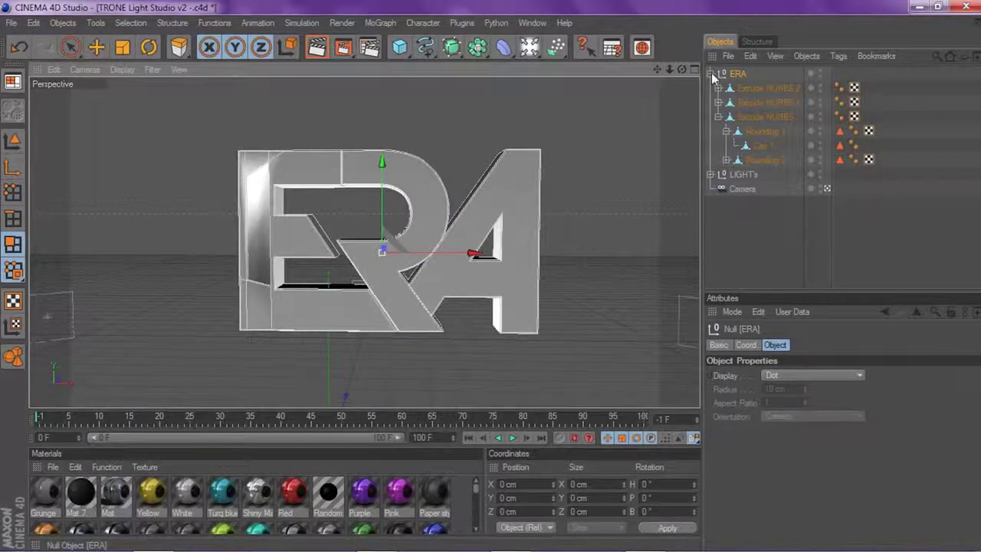
Add a Cogwheel spline to the scene and switch to model mode
click(711, 74)
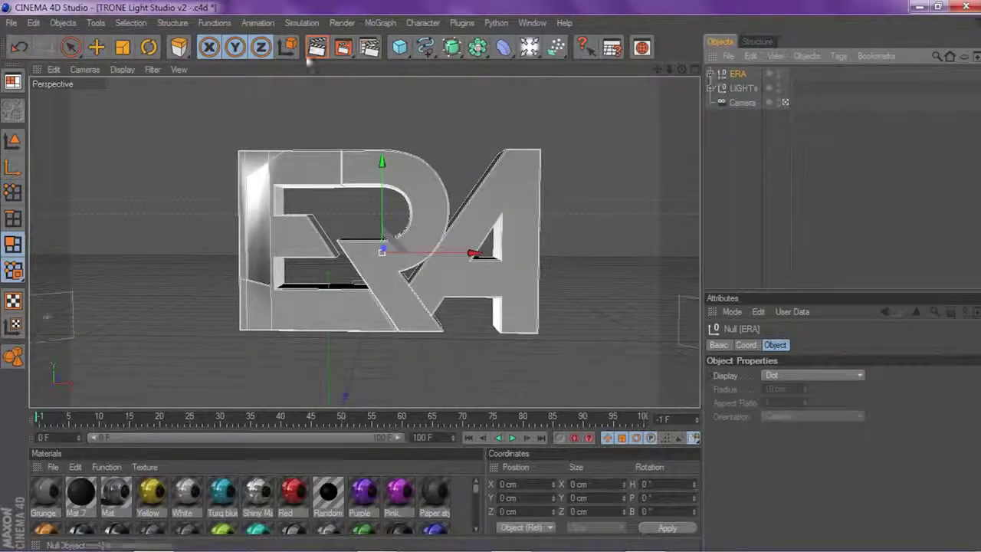
click(710, 74)
drag(657, 70, 682, 72)
drag(429, 58, 559, 159)
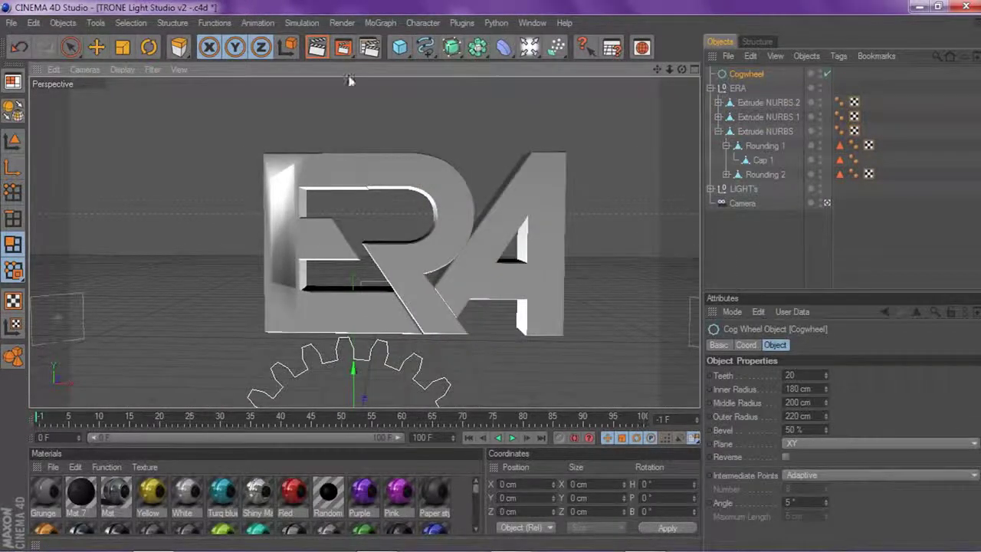
click(17, 140)
Set the Cogwheel spline's number of teeth to 6
drag(657, 70, 687, 9)
scroll(105, 164, down, 4)
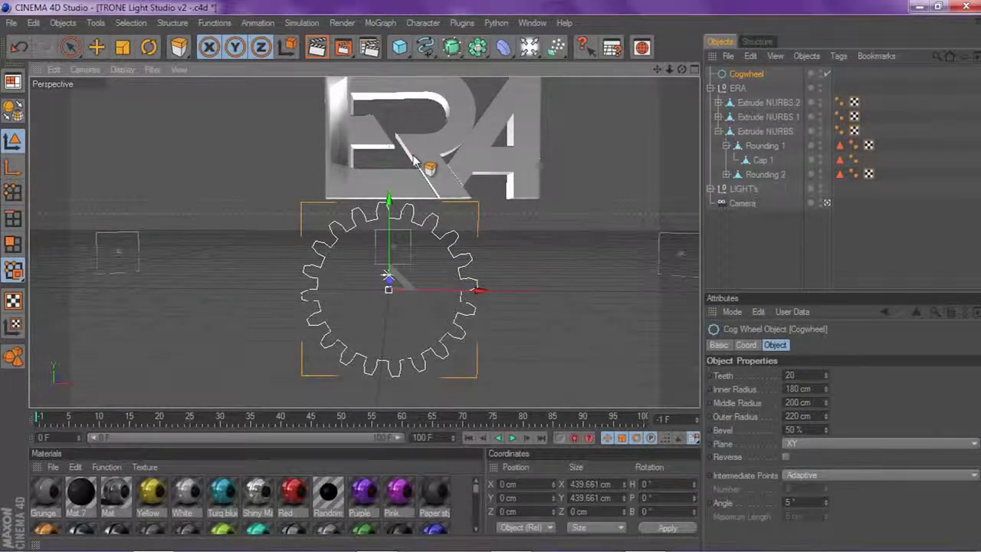
scroll(414, 161, up, 4)
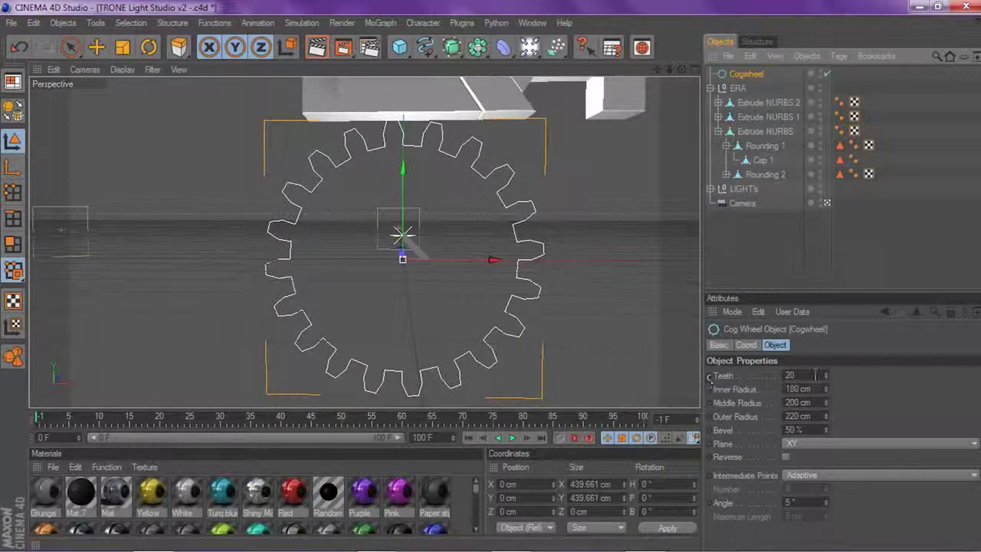
click(708, 376)
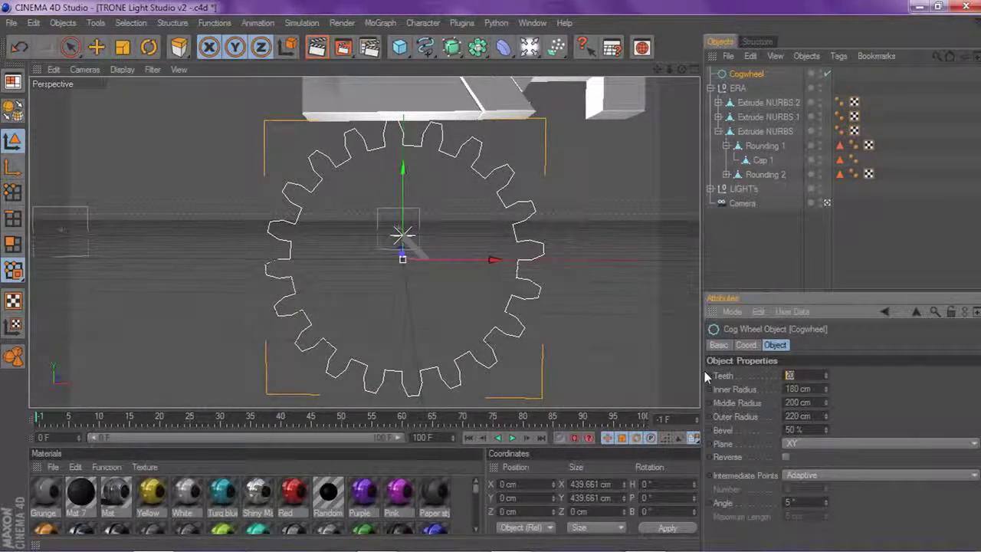
text(6)
key(Return)
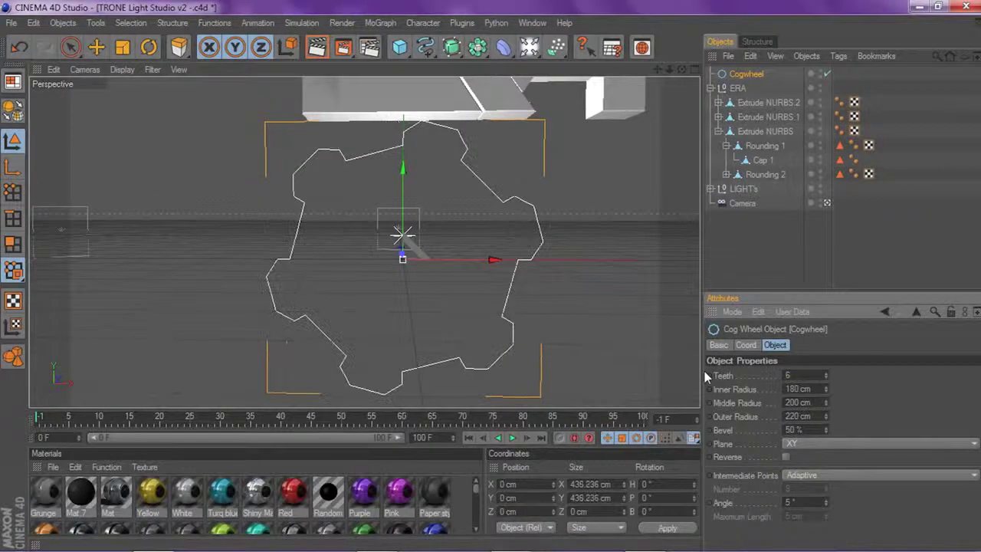
Add an Extrude NURBS object and nest the Cogwheel spline inside it to make a solid gear
scroll(557, 219, up, 3)
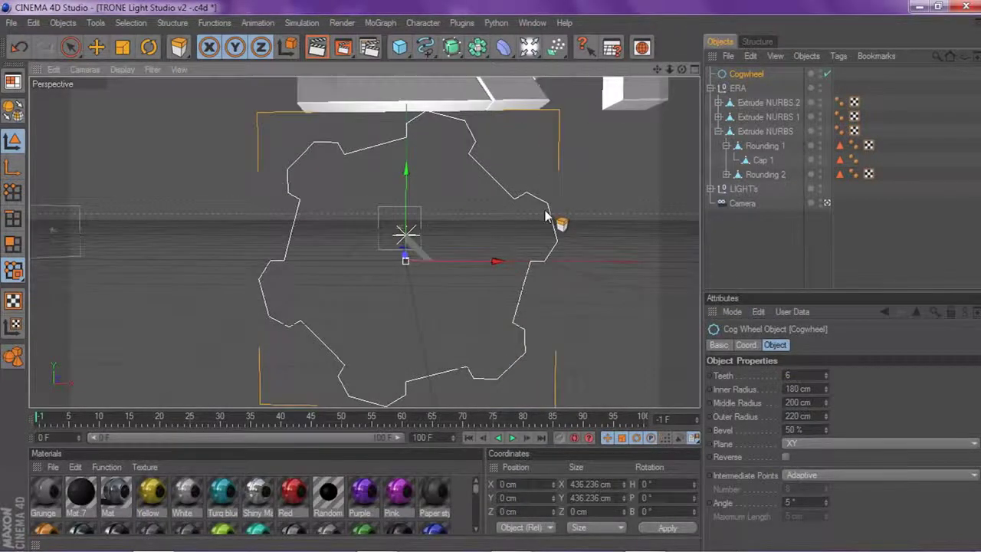
click(454, 52)
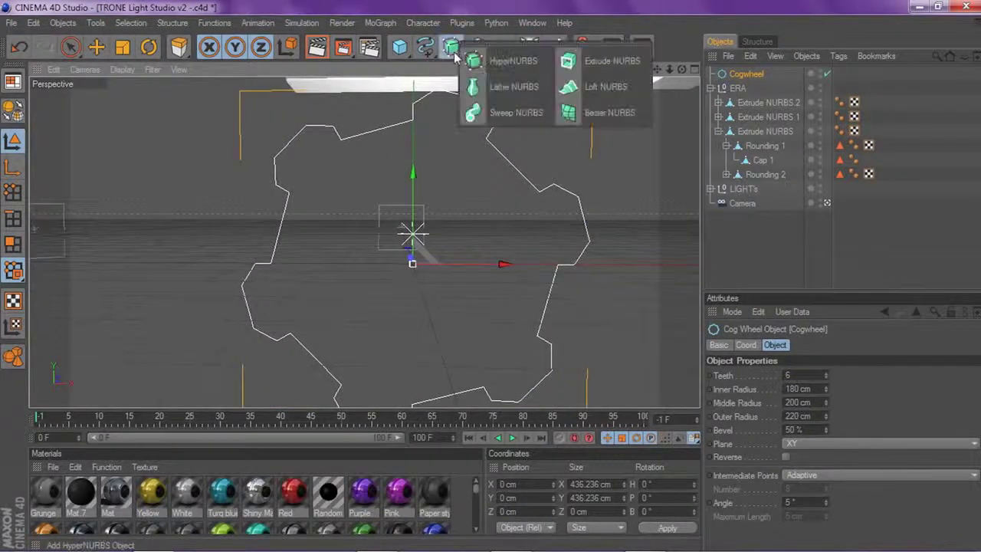
click(583, 62)
drag(747, 88, 750, 75)
click(711, 74)
click(738, 75)
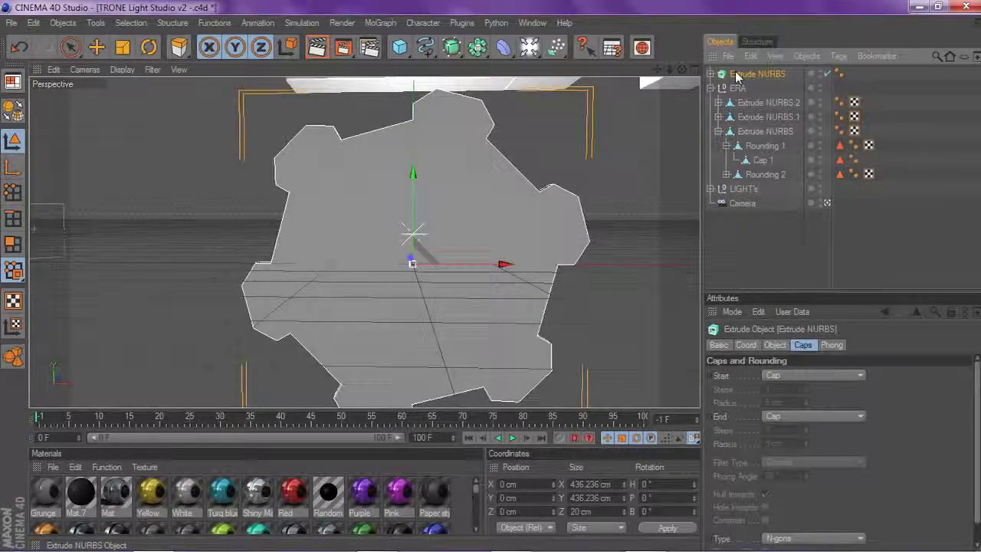
Add a Capsule primitive at the centre of the extruded cogwheel
scroll(616, 129, down, 3)
drag(682, 69, 736, 69)
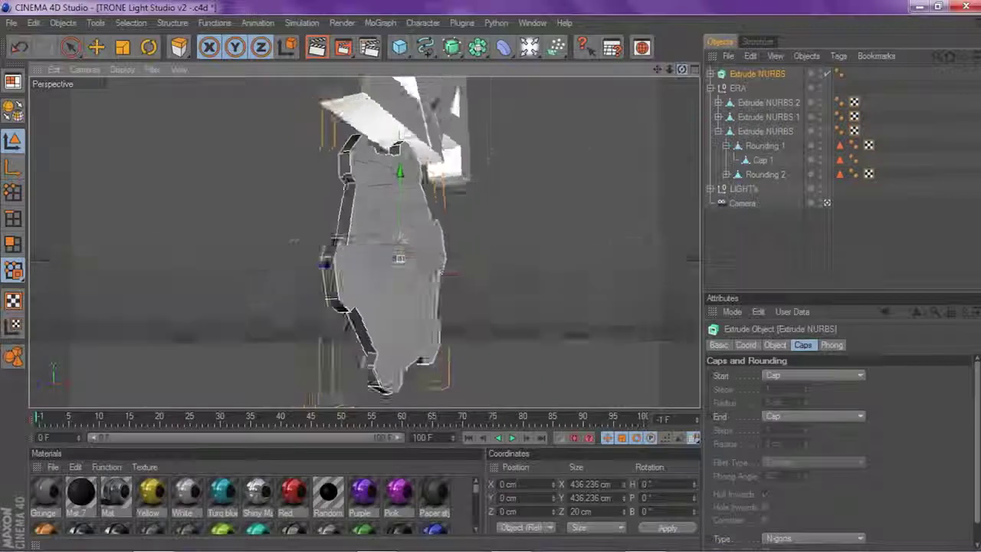
drag(644, 73, 681, 70)
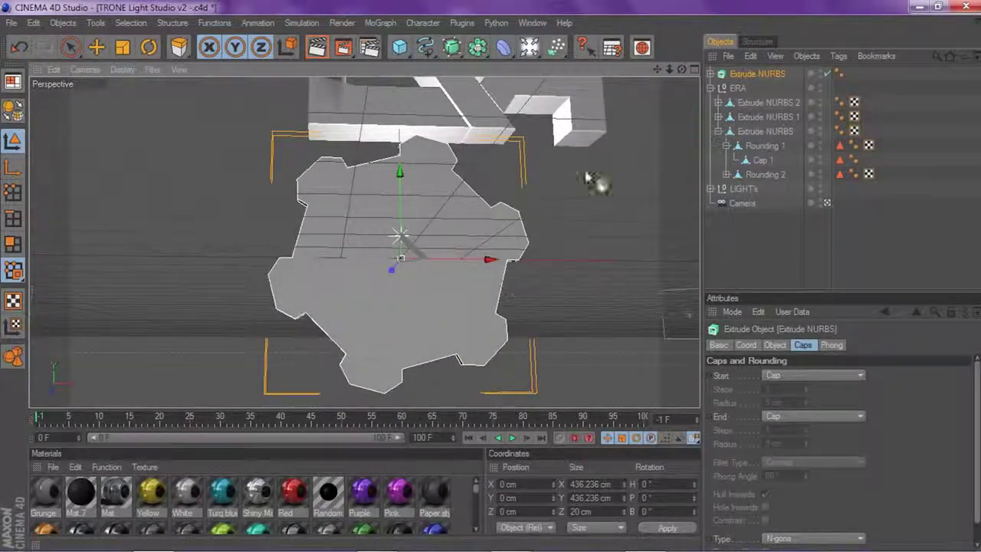
alt+drag(592, 115, 556, 138)
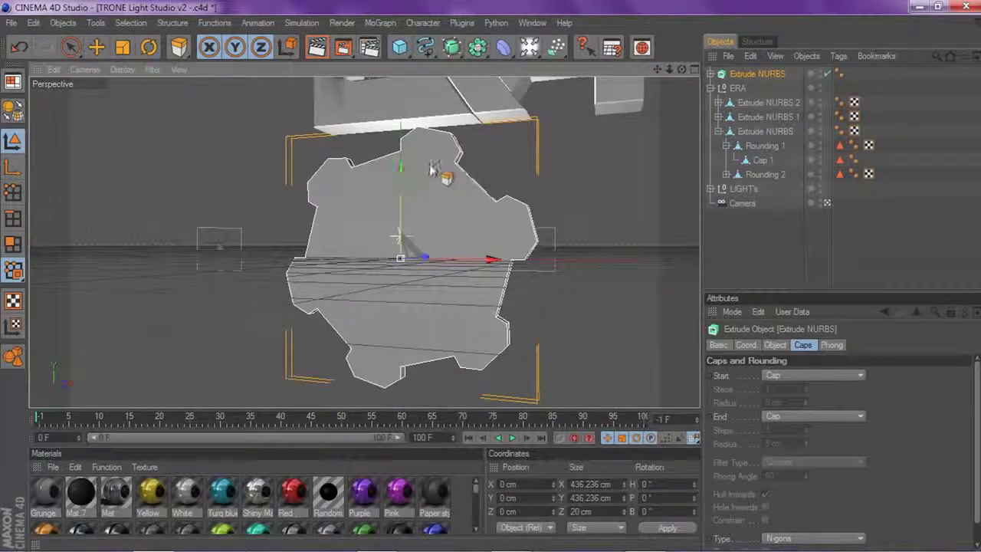
drag(682, 71, 495, 188)
drag(681, 70, 668, 54)
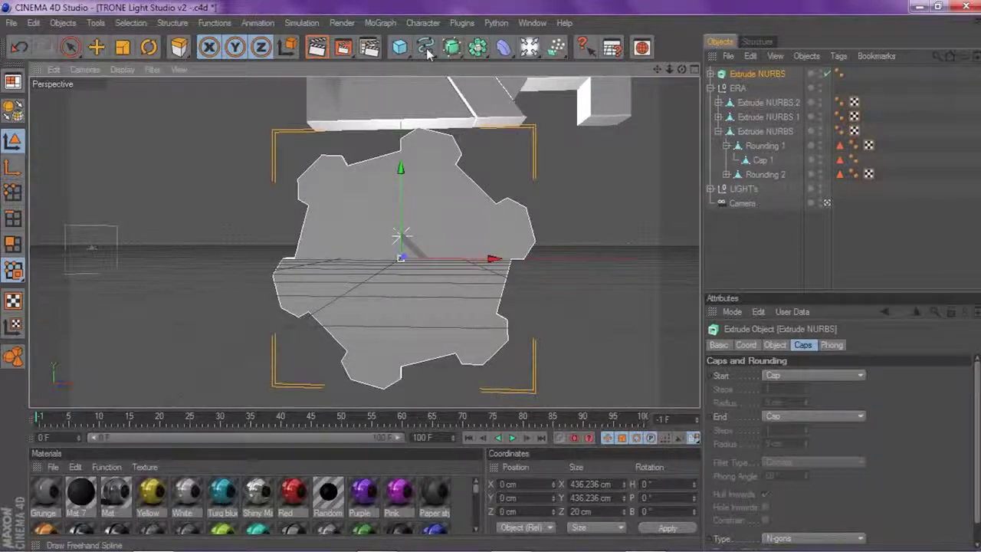
drag(399, 47, 475, 113)
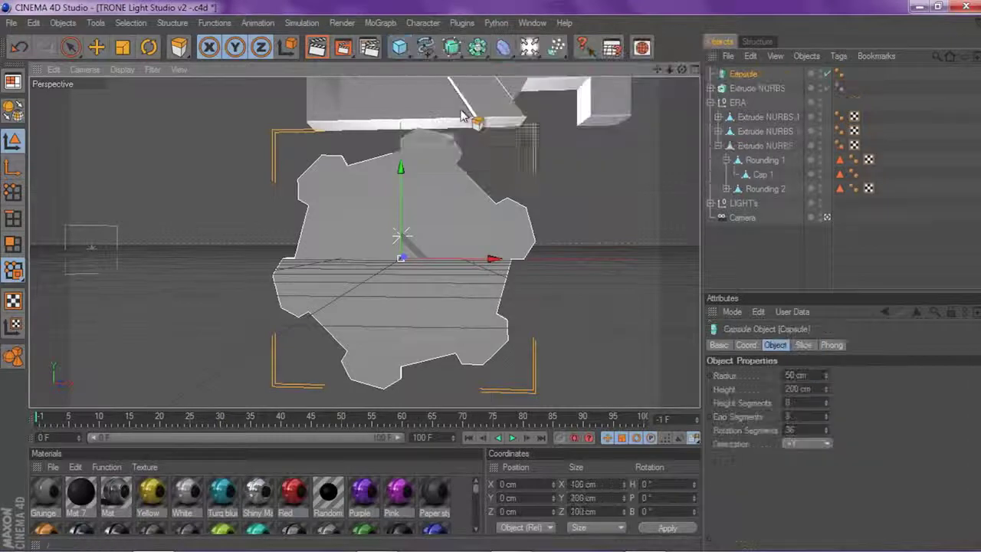
Rotate the capsule to a pitch of about 92° so it passes through the gear, and scale it uniformly to about 201 × 402 × 201 cm
scroll(448, 145, up, 2)
click(154, 52)
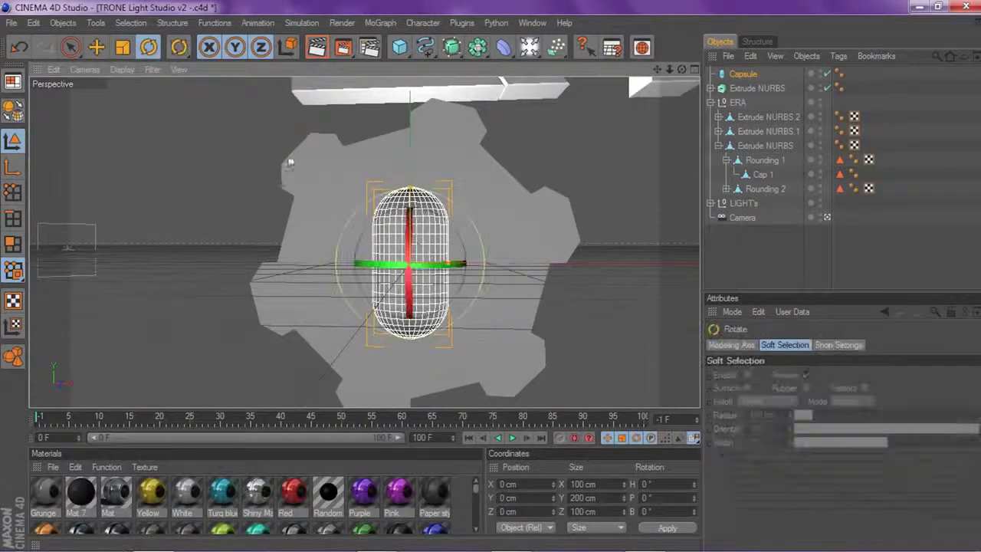
drag(415, 215, 425, 259)
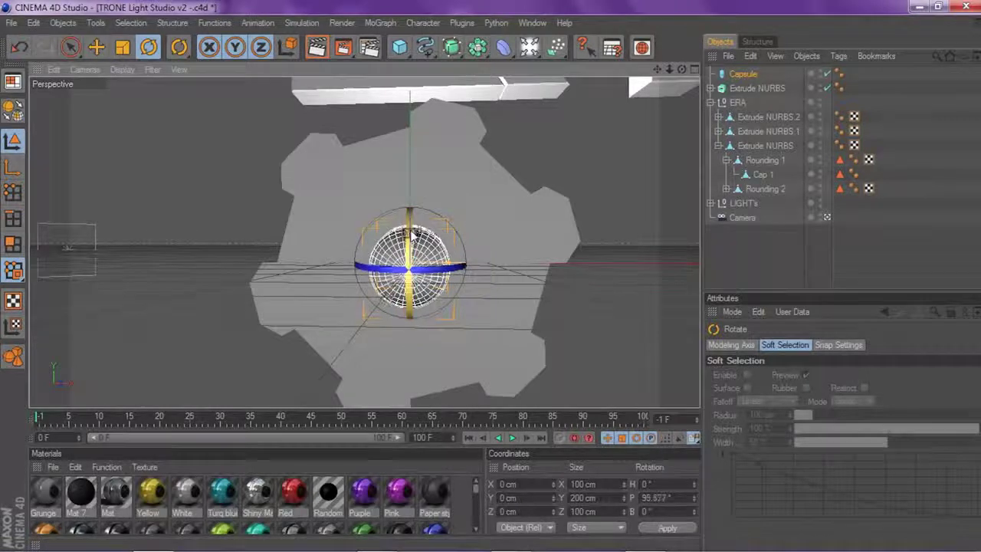
click(123, 46)
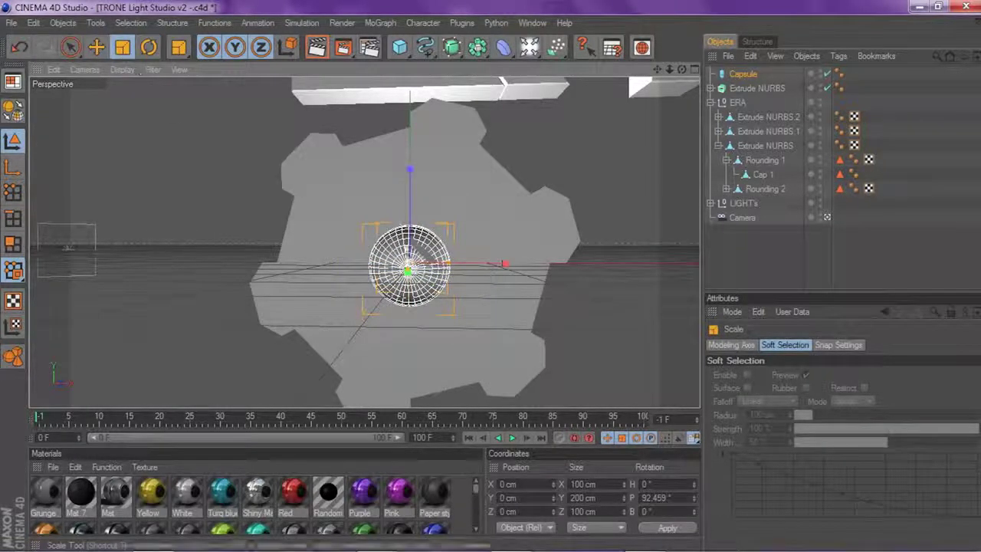
drag(420, 249, 476, 266)
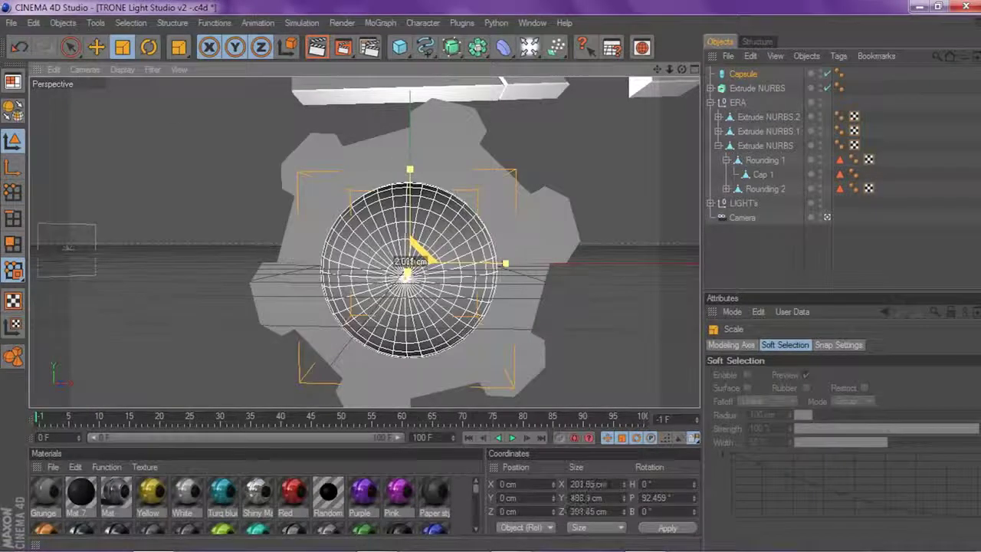
Add a Boole object to the scene
scroll(477, 147, down, 3)
drag(683, 71, 724, 92)
click(477, 47)
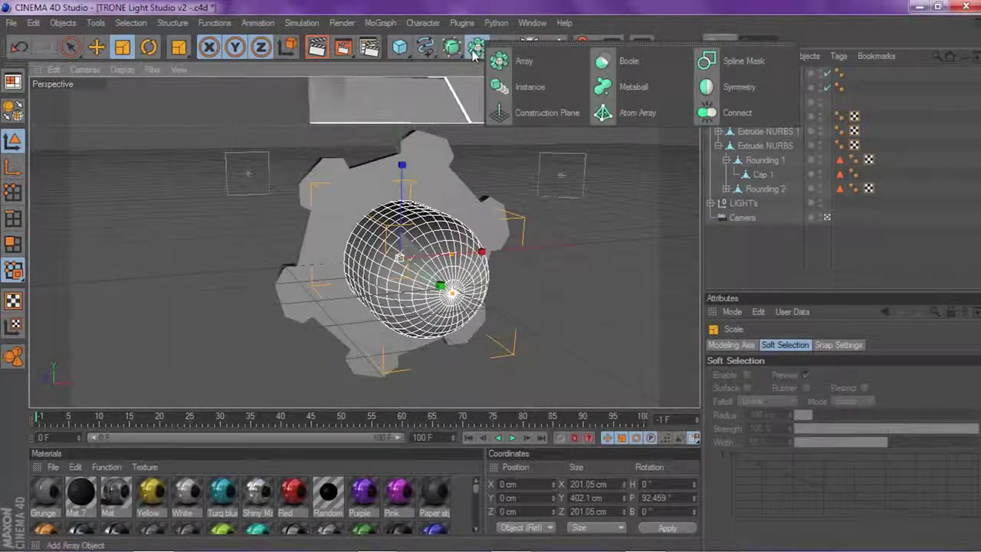
click(616, 60)
Place the Capsule below the cogwheel's Extrude NURBS and nest both inside the Boole so the capsule is subtracted from the gear
click(750, 102)
ctrl+click(744, 89)
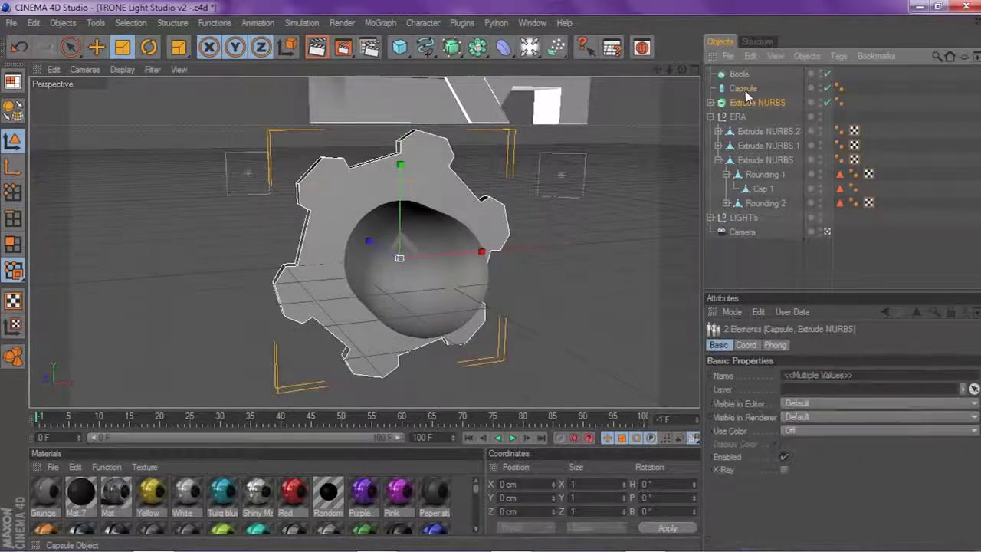
click(744, 89)
drag(750, 113, 770, 112)
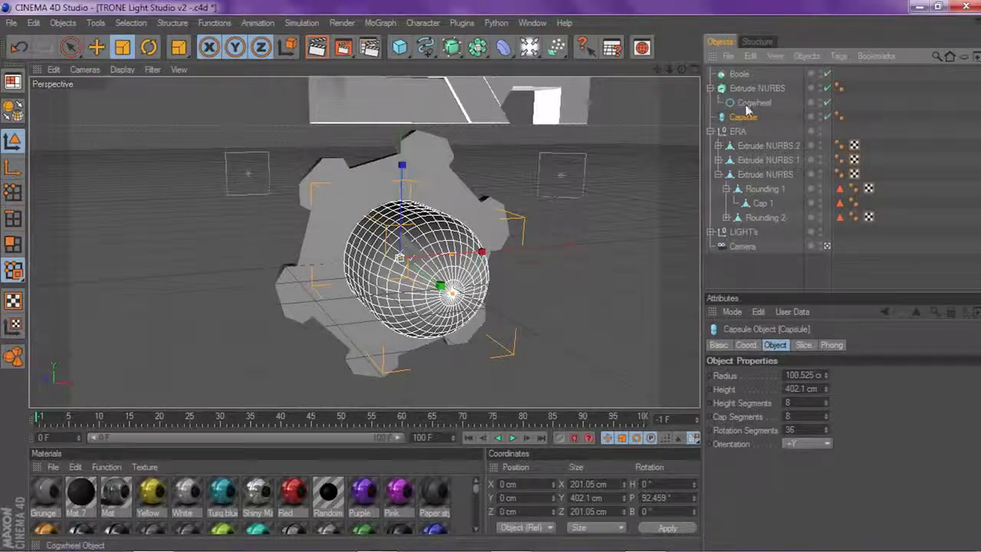
click(711, 89)
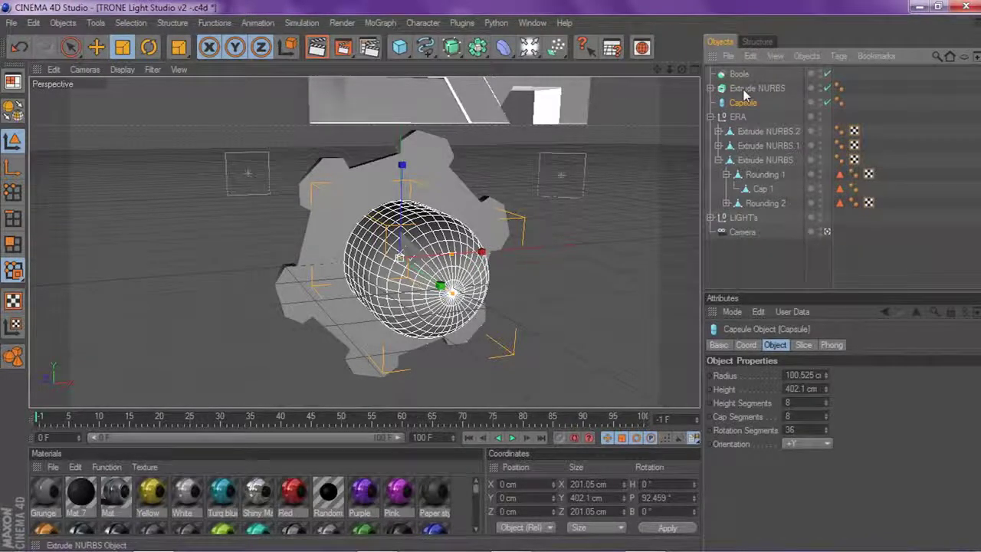
ctrl+click(743, 89)
drag(742, 73, 740, 74)
click(741, 75)
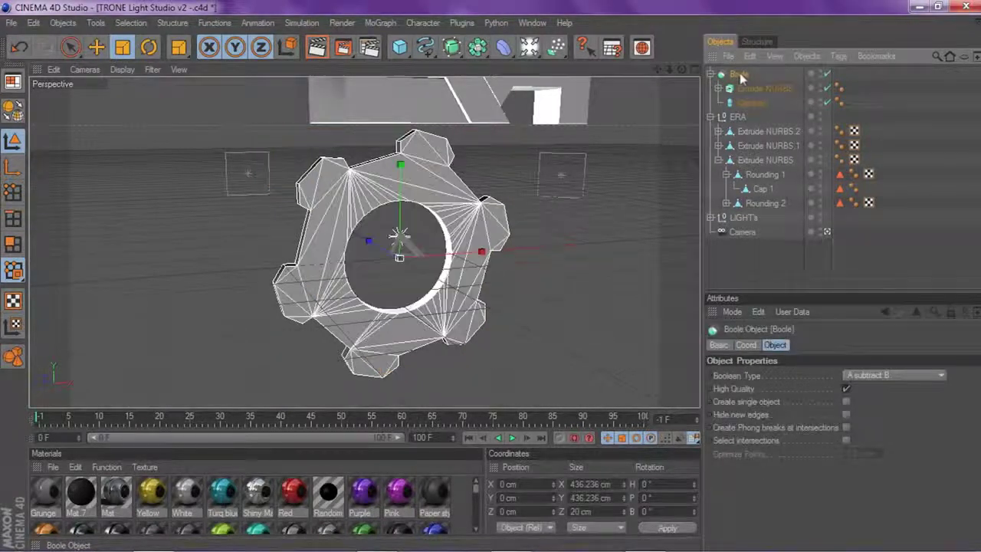
Examine the gear's centre hole and the capsule that cuts it from several angles
click(711, 74)
click(747, 222)
scroll(576, 232, up, 1)
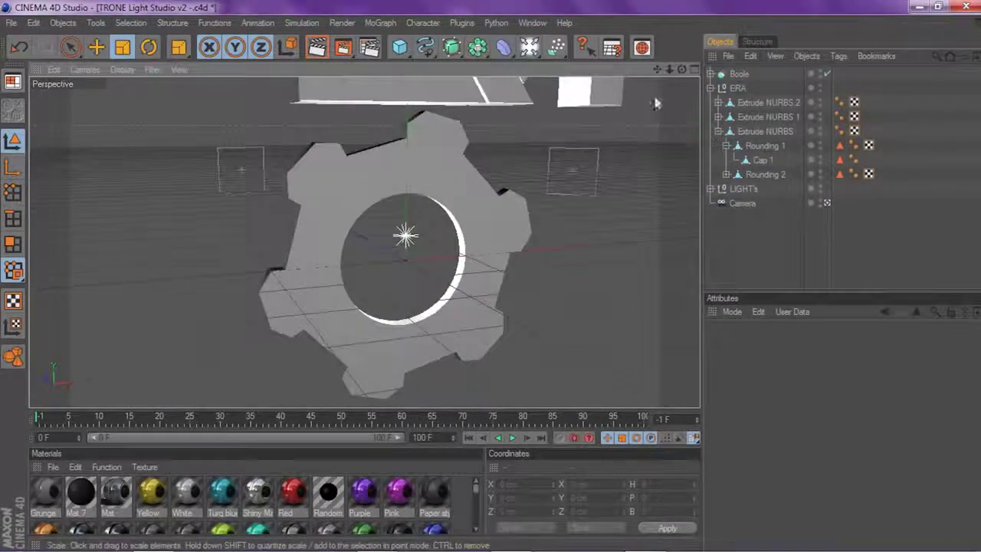
drag(681, 69, 688, 75)
click(711, 74)
click(747, 102)
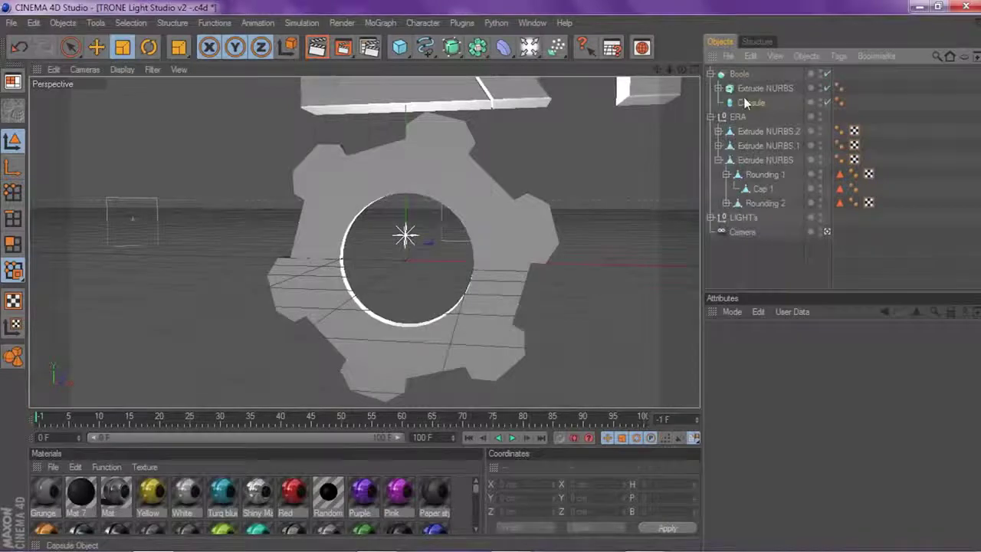
scroll(662, 134, up, 2)
drag(682, 69, 632, 116)
mouse_move(682, 69)
mouse_down()
mouse_move(709, 88)
mouse_move(755, 90)
mouse_move(625, 72)
mouse_move(689, 76)
mouse_up()
alt+drag(452, 189, 515, 182)
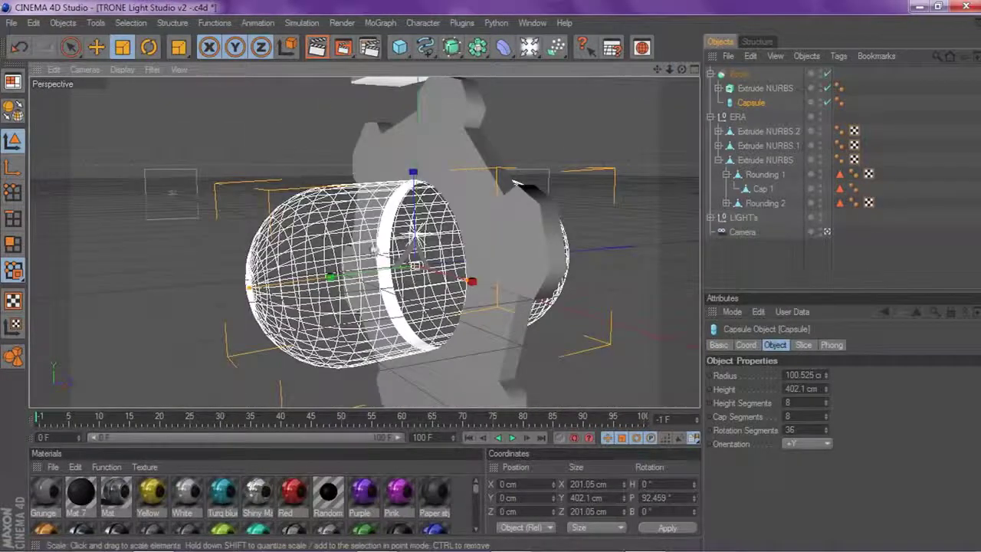
click(711, 73)
click(324, 251)
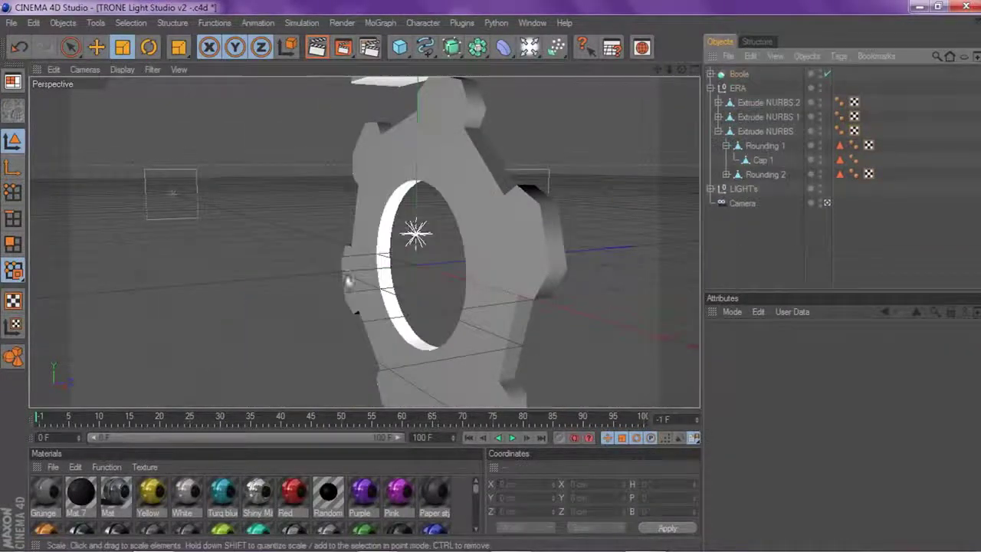
scroll(685, 89, down, 2)
drag(682, 70, 724, 70)
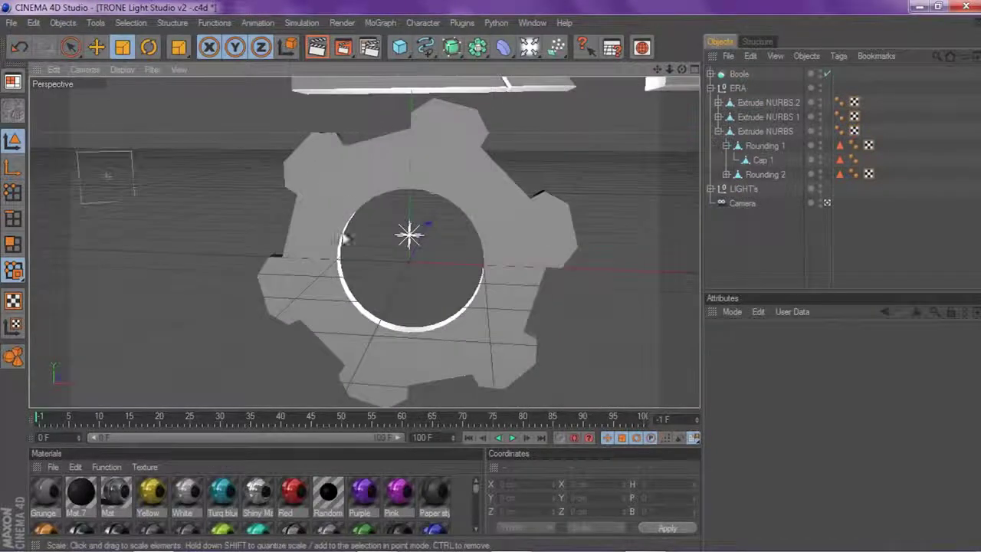
Try moving only the gear's Extrude NURBS within the Boole, and undo the move
click(739, 74)
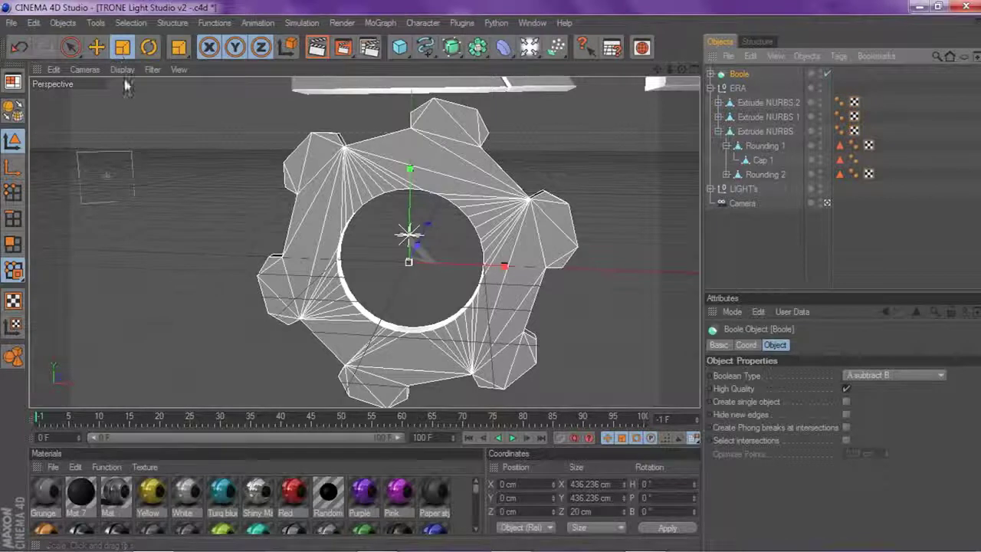
scroll(118, 146, down, 4)
scroll(613, 129, up, 3)
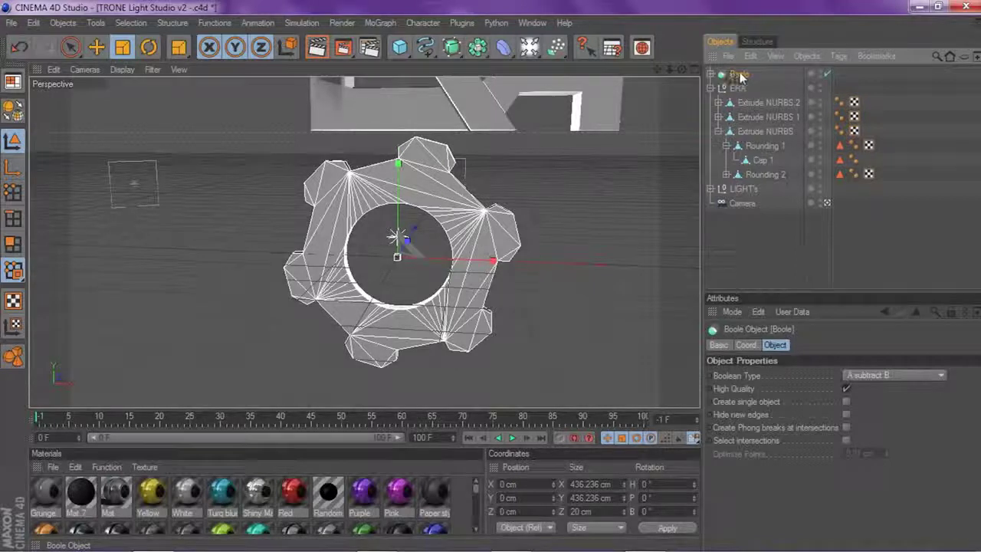
click(711, 74)
click(751, 89)
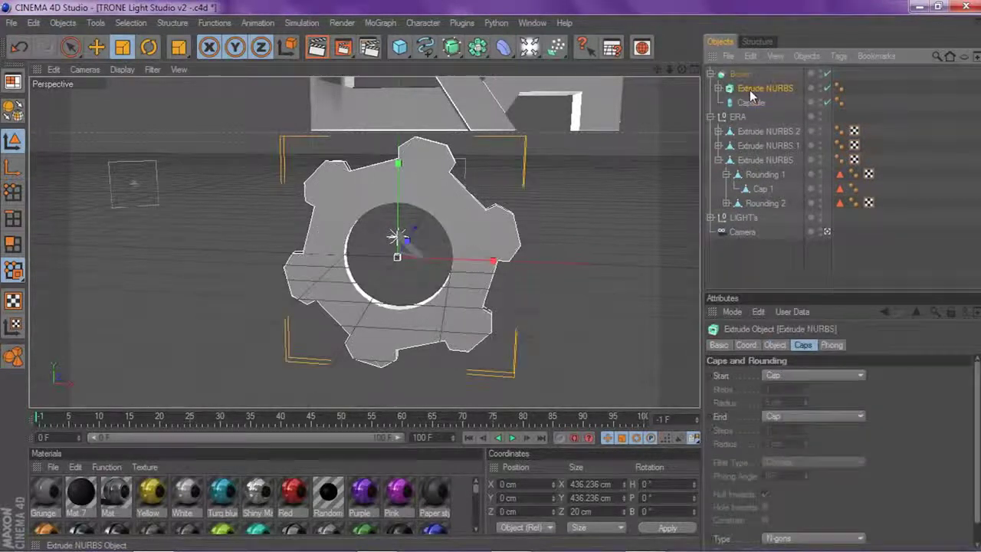
click(96, 46)
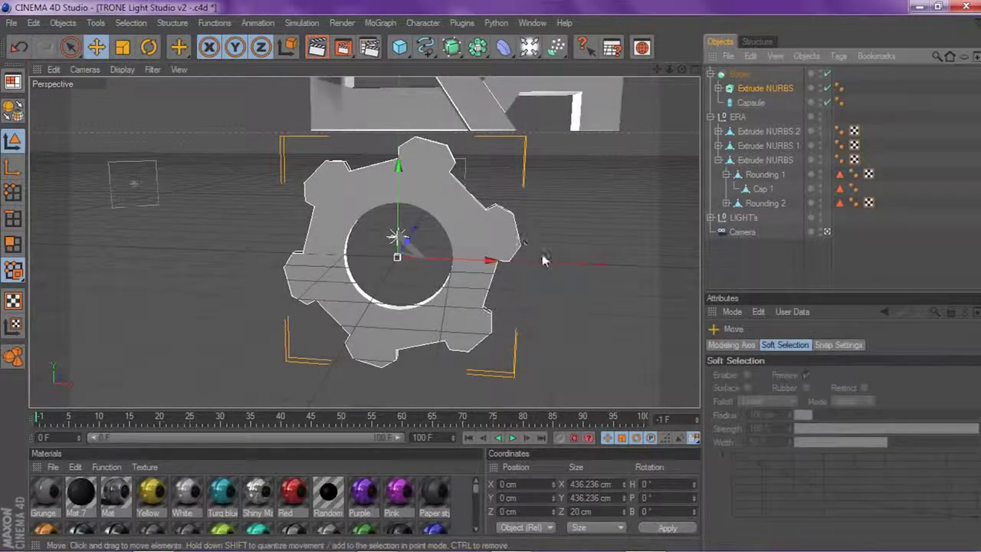
drag(541, 259, 273, 131)
drag(132, 134, 175, 236)
key(ctrl+z)
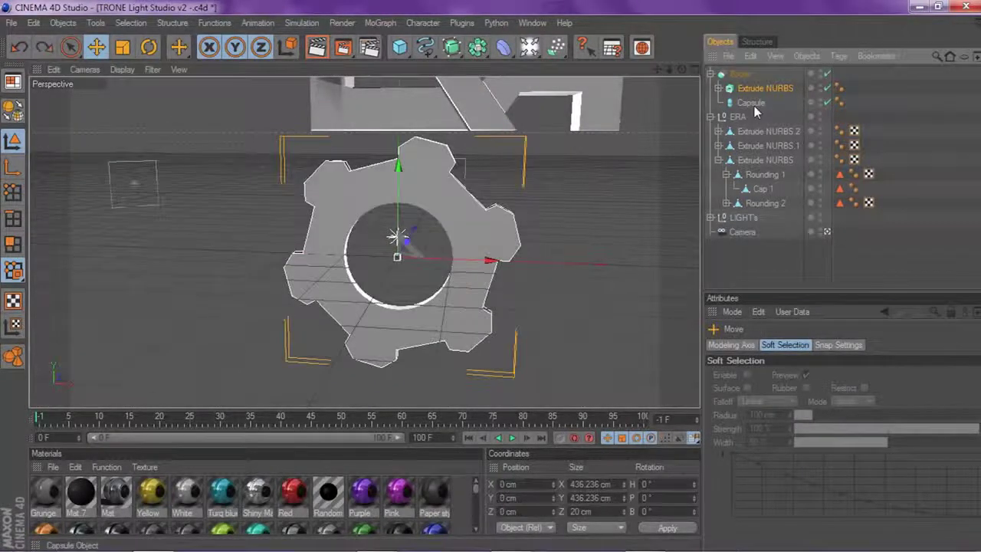
Try moving only the Capsule within the Boole, and undo the move
click(753, 103)
drag(397, 237, 256, 177)
key(ctrl+z)
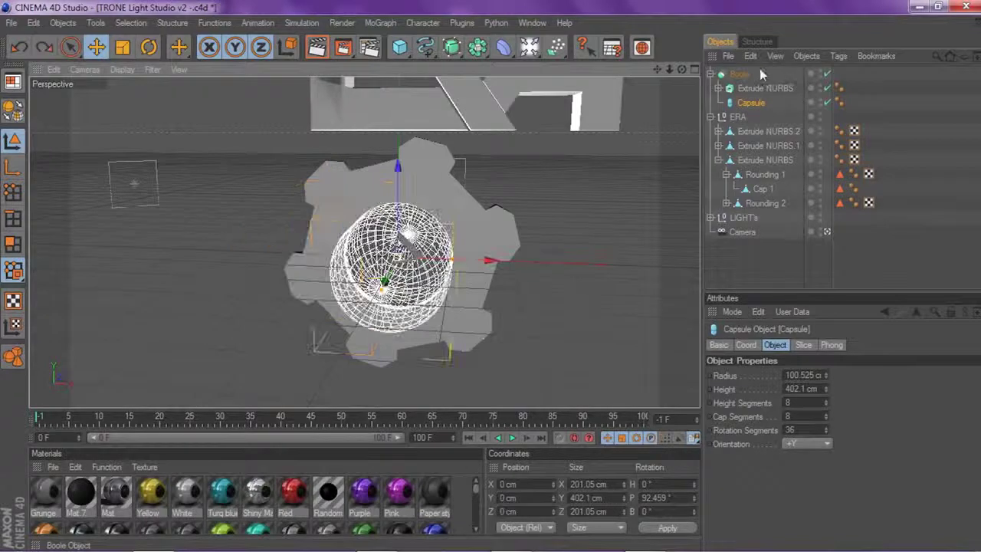
Select the whole Boole gear object and collapse its hierarchy
click(741, 74)
click(711, 73)
drag(656, 71, 732, 177)
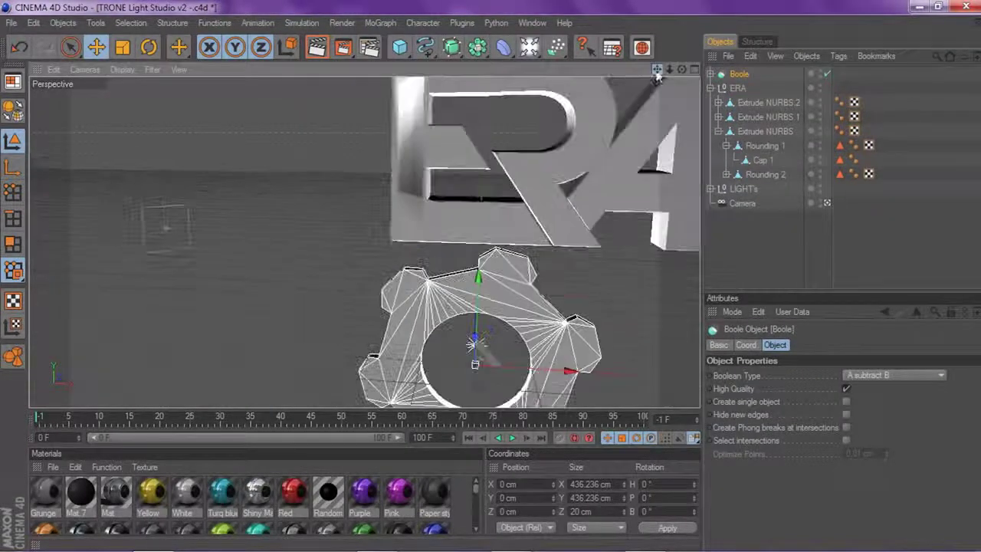
Scale the gear down uniformly to about 46 cm across
drag(389, 270, 210, 22)
drag(657, 70, 692, 147)
click(122, 47)
drag(312, 190, 450, 182)
click(96, 47)
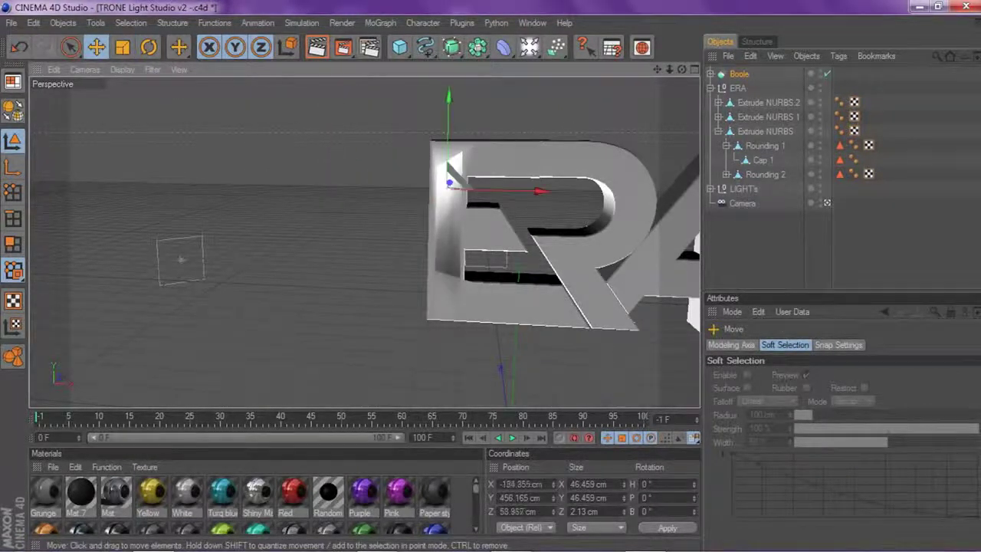
Move the gear onto the upper part of the E's recessed vertical panel, at about X -126, Y 461, Z -6 cm
scroll(399, 210, up, 3)
drag(681, 70, 494, 175)
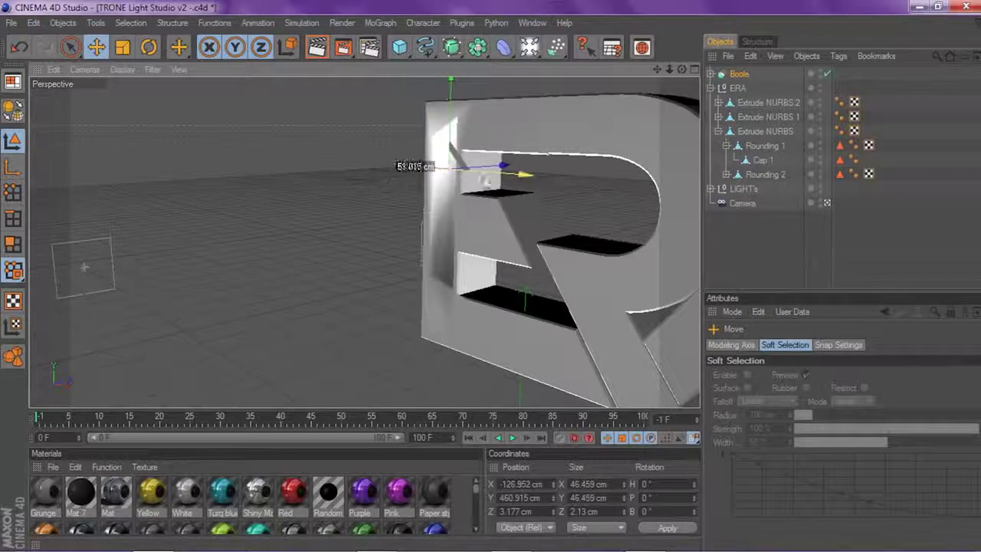
drag(429, 170, 375, 176)
scroll(537, 131, up, 2)
drag(682, 70, 759, 55)
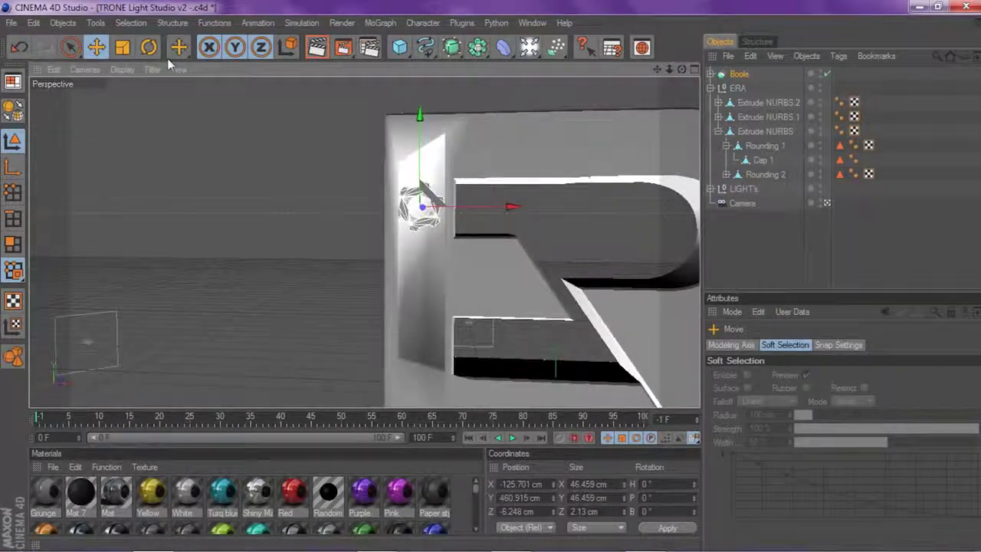
Scale the gear down to about 35 cm across and rotate it to about H 8°, P -2°, B 2°
click(125, 53)
scroll(491, 201, up, 3)
drag(452, 186, 464, 202)
click(149, 47)
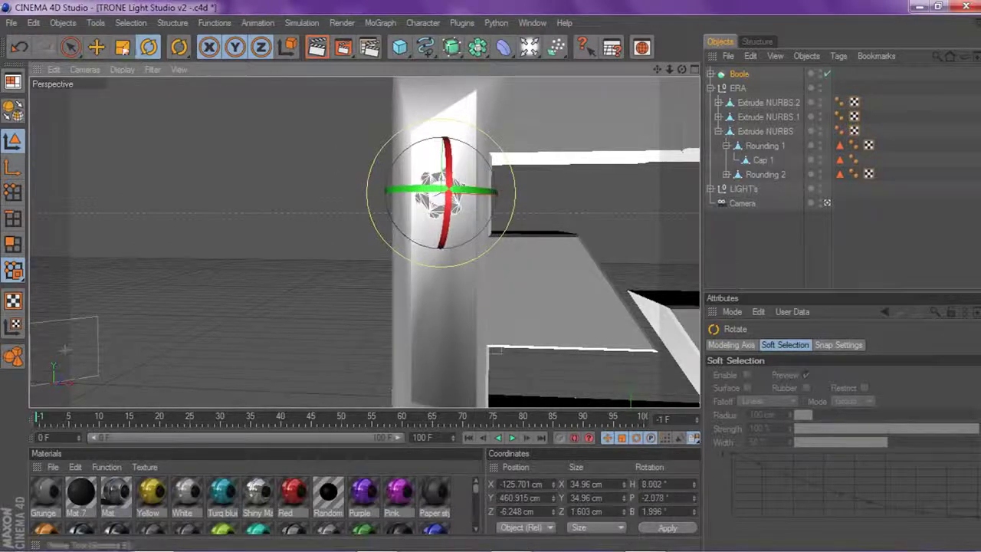
Duplicate the gear, place the copy directly below at about Y 422 cm, and rotate it to about H -24°, P -20°, B -15°
click(98, 49)
key(ctrl+c)
key(ctrl+v)
drag(444, 104, 443, 154)
click(149, 48)
drag(459, 218, 158, 101)
Duplicate the second gear to place a third one below it on the E's panel, and clear the selection
click(96, 48)
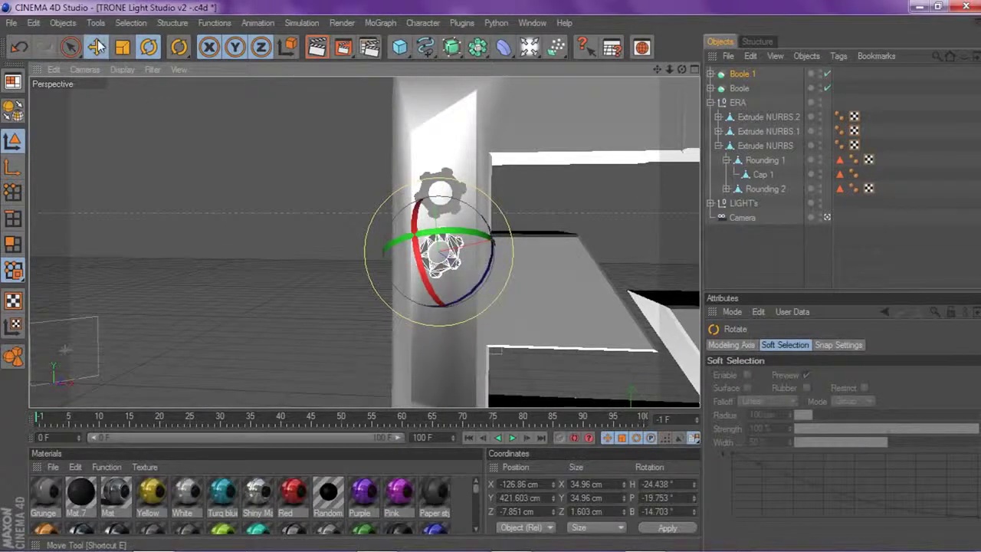
ctrl+drag(431, 201, 431, 258)
click(717, 256)
Add a Capsule primitive and place it beside the letter E at about X -389, Y 416, Z 27 cm
scroll(423, 218, down, 6)
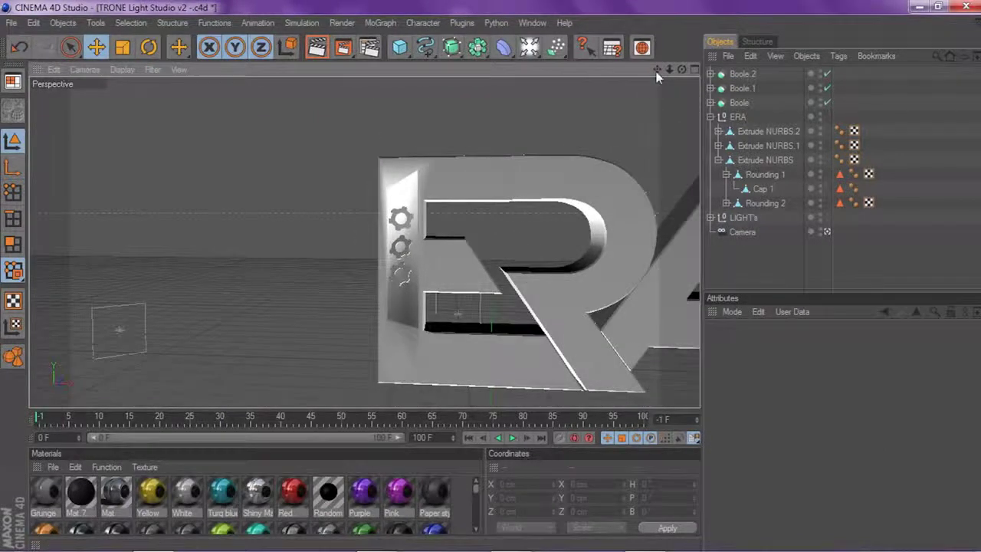
drag(657, 71, 540, 47)
scroll(643, 77, down, 2)
drag(680, 72, 541, 79)
drag(402, 55, 453, 122)
drag(598, 391, 353, 147)
drag(365, 223, 385, 228)
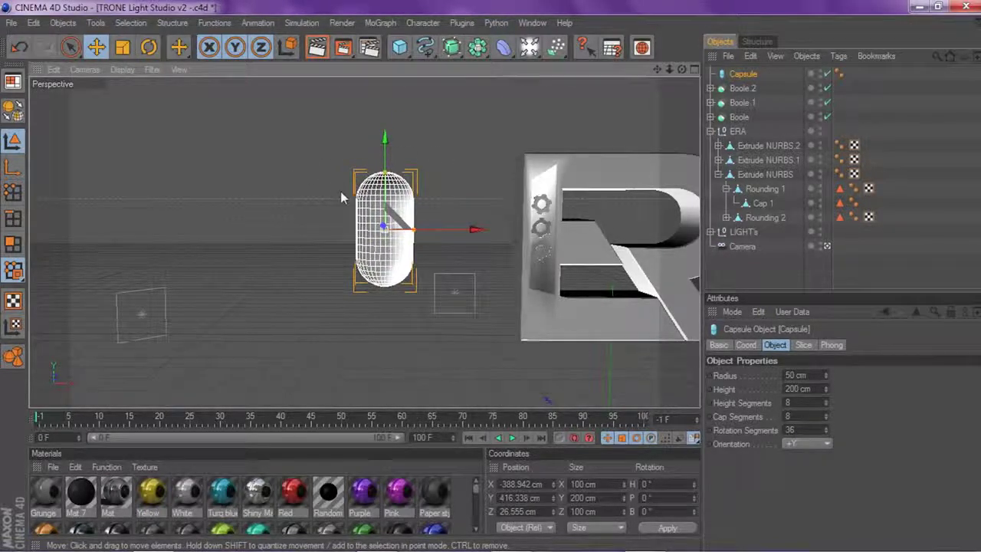
Switch to polygon mode and set the capsule's height to 294 cm and its radius to 25 cm
scroll(340, 191, up, 3)
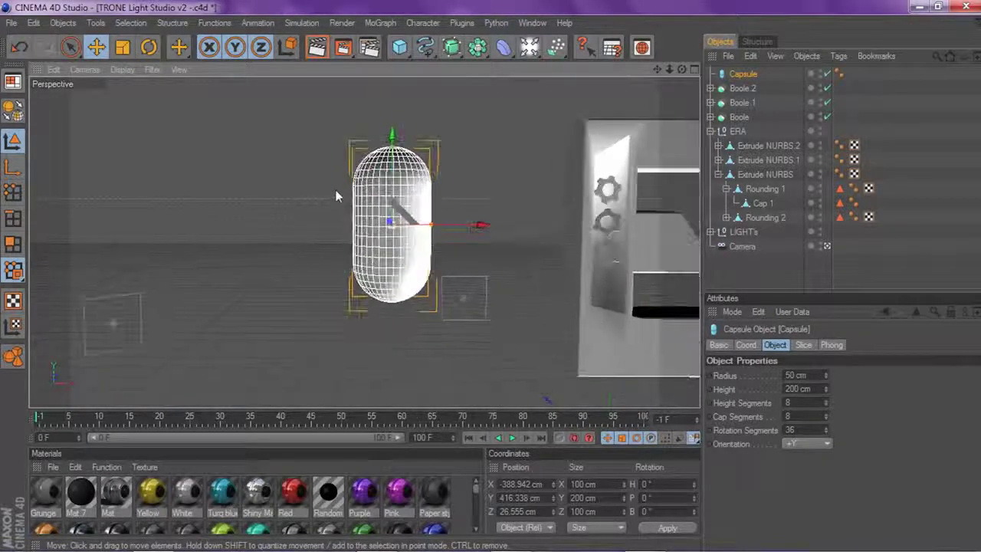
right_click(244, 186)
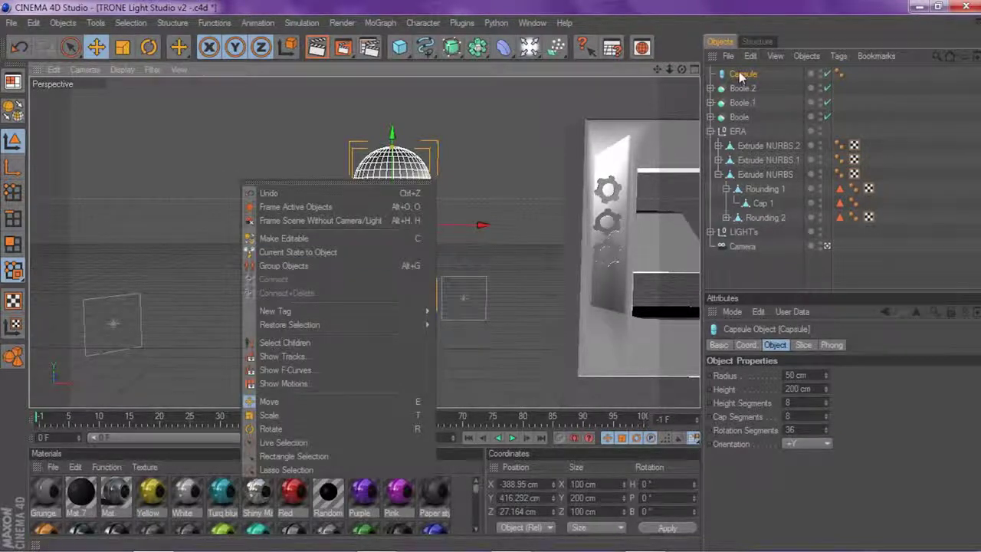
click(13, 244)
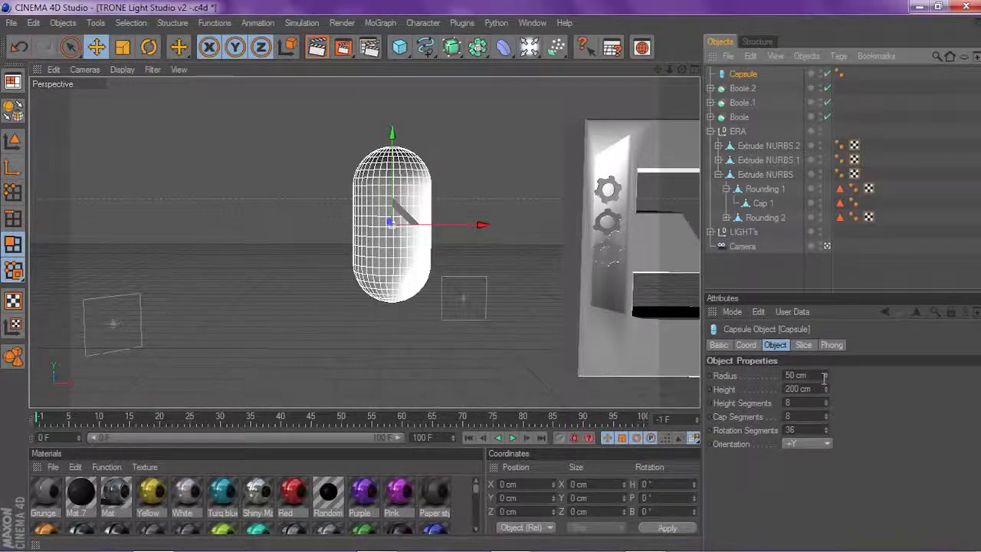
drag(827, 392, 827, 317)
drag(827, 375, 827, 395)
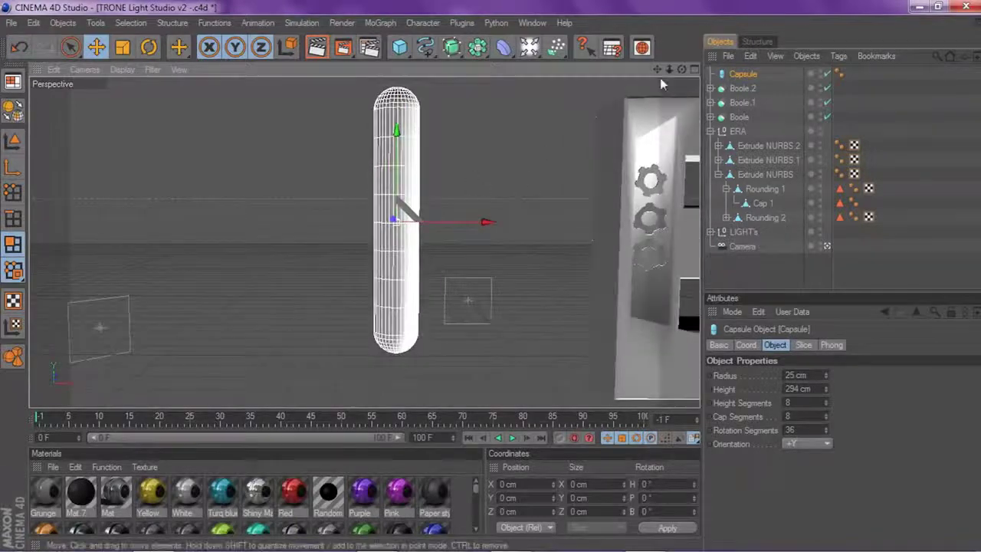
Convert the capsule into an editable polygon object
mouse_move(681, 69)
mouse_down()
mouse_move(685, 83)
mouse_move(675, 76)
mouse_up()
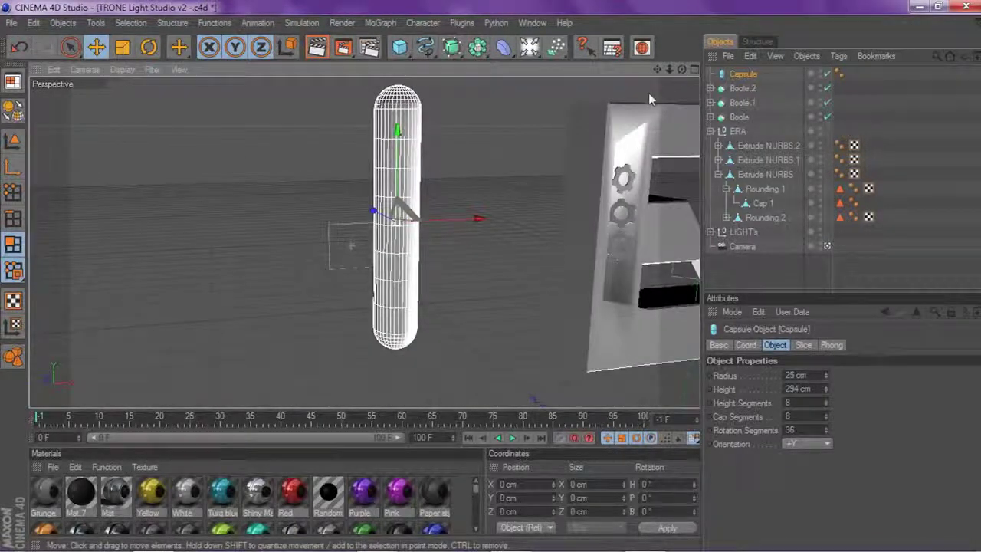
mouse_move(681, 69)
mouse_down()
mouse_move(669, 86)
mouse_move(673, 72)
mouse_move(690, 72)
mouse_move(685, 84)
mouse_move(674, 58)
mouse_up()
drag(658, 331, 309, 177)
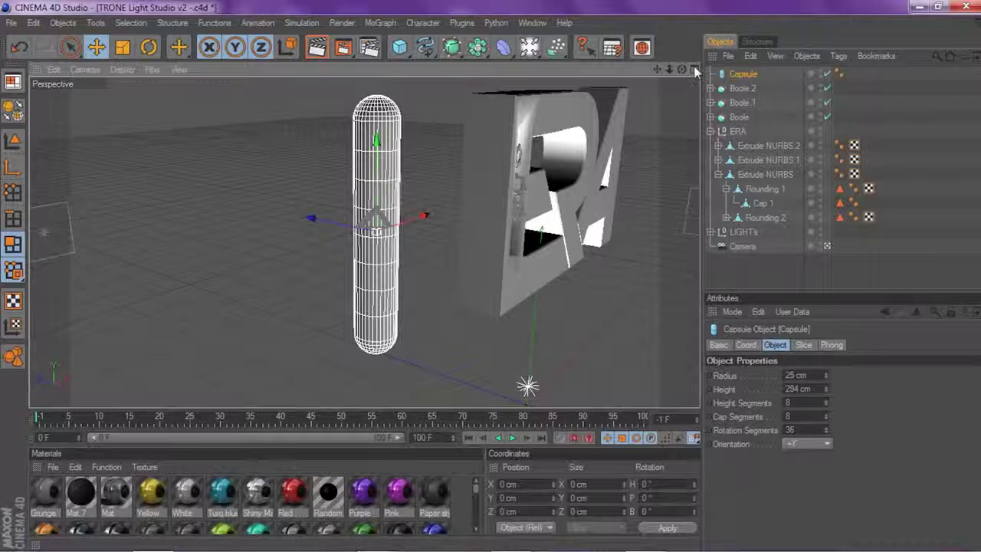
drag(681, 69, 521, 35)
drag(682, 69, 664, 65)
click(746, 75)
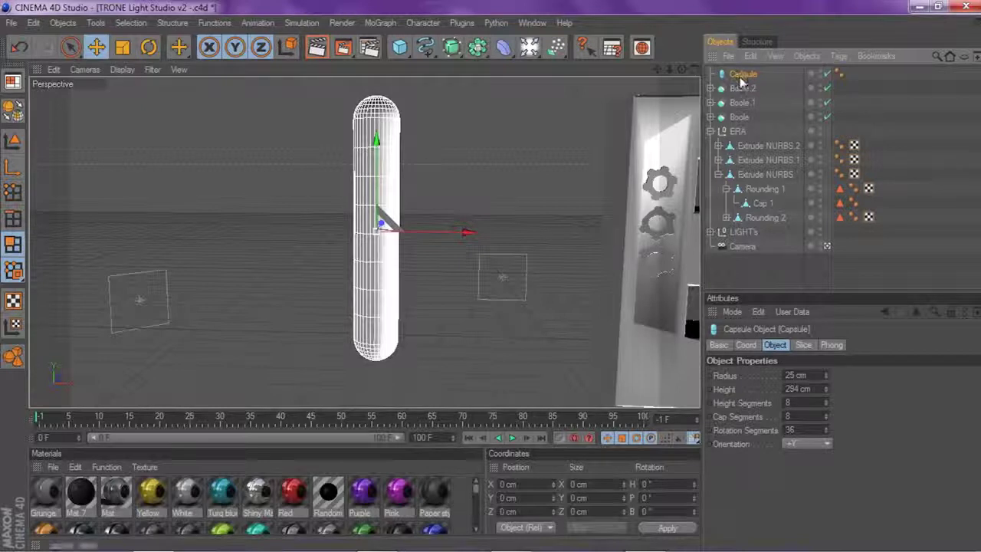
key(c)
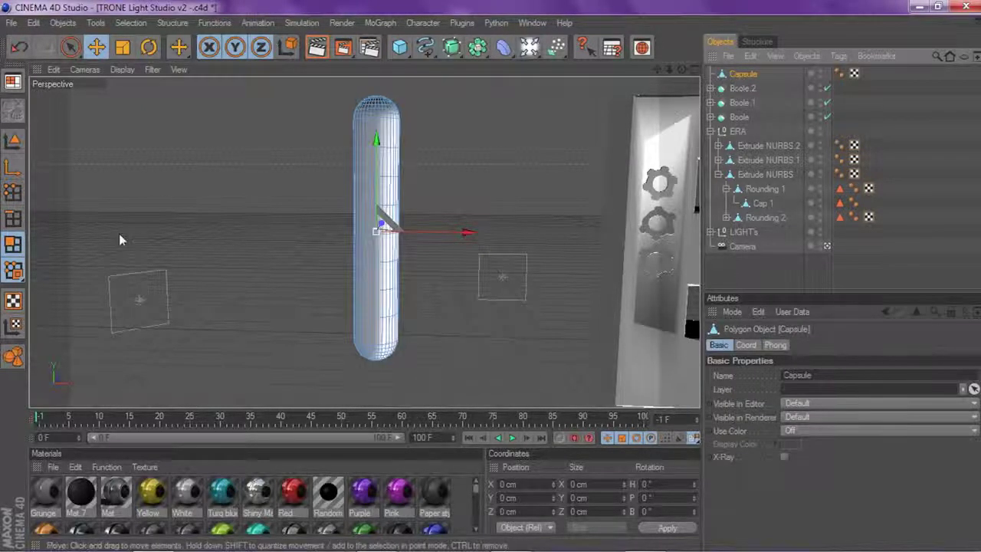
click(273, 211)
scroll(273, 211, up, 1)
scroll(302, 186, down, 1)
drag(682, 69, 659, 69)
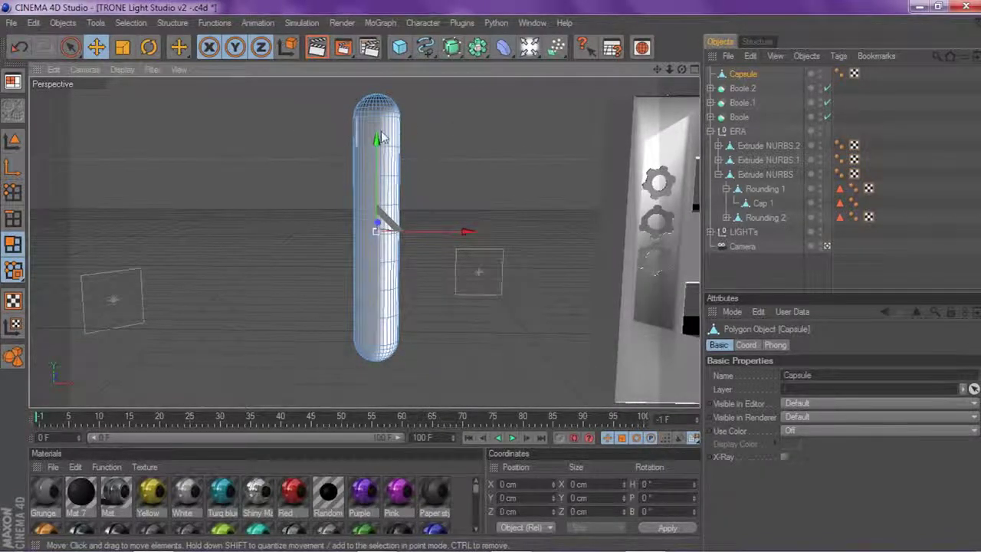
right_click(268, 168)
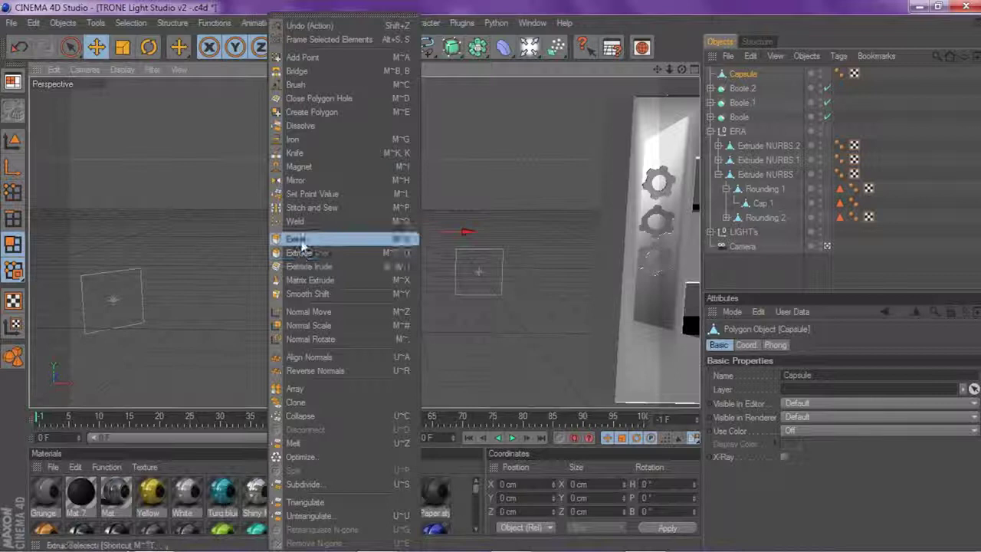
click(592, 123)
Select several separate, staggered polygons along the front of the capsule's shaft
scroll(362, 121, up, 3)
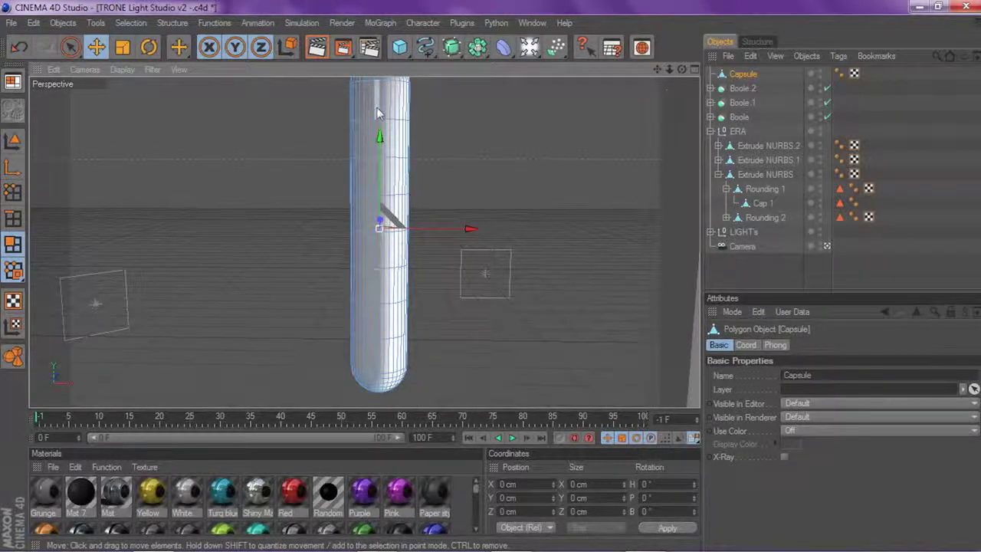
click(369, 150)
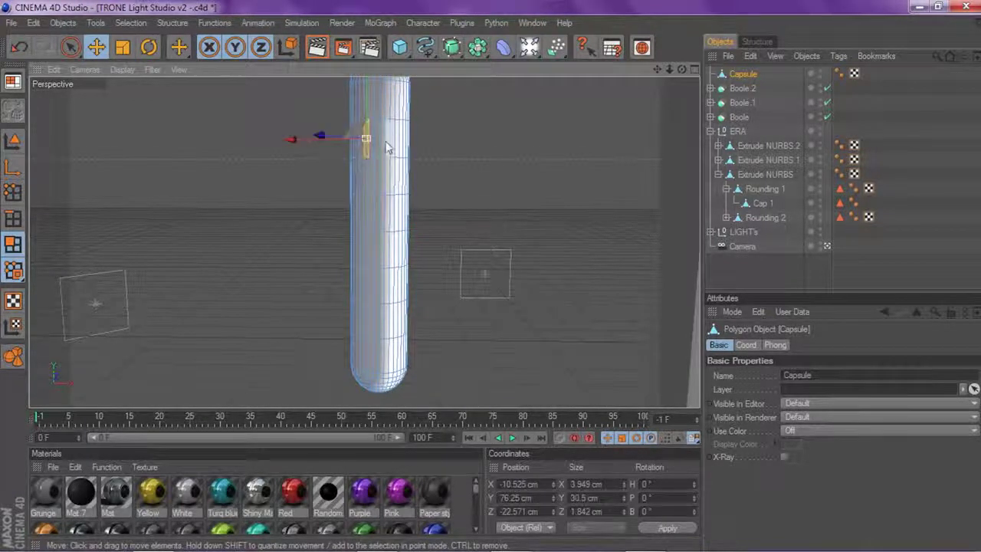
shift+click(390, 180)
shift+click(368, 244)
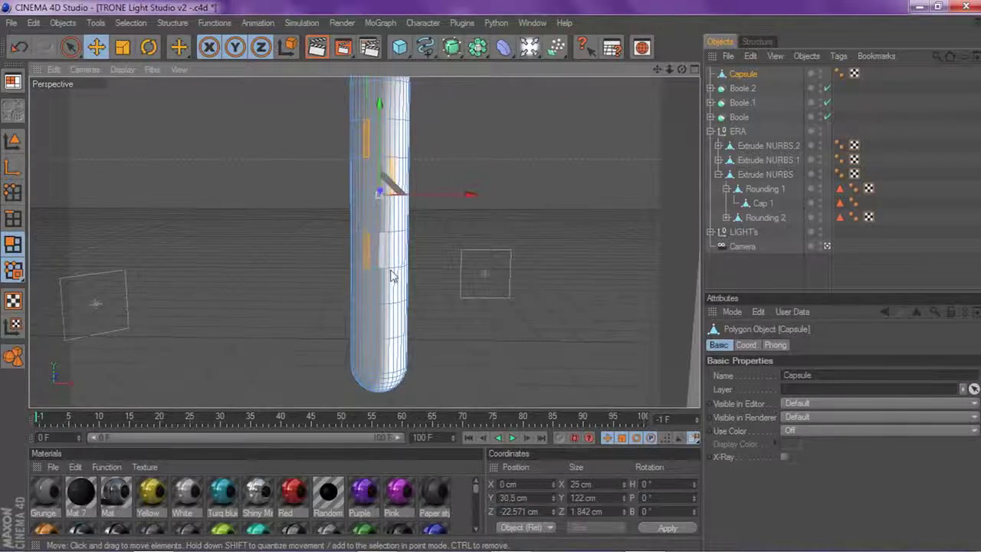